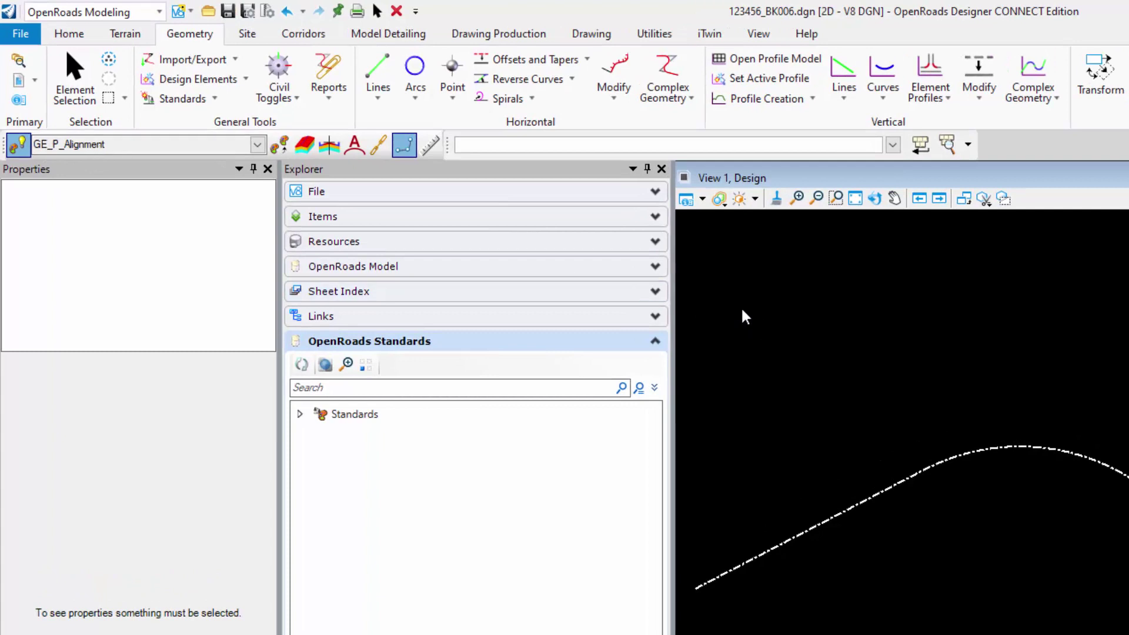
Step: Keep the OpenRoads Modeling workflow, start Element Annotation in Drawing Production, and pick the alignment
click(121, 13)
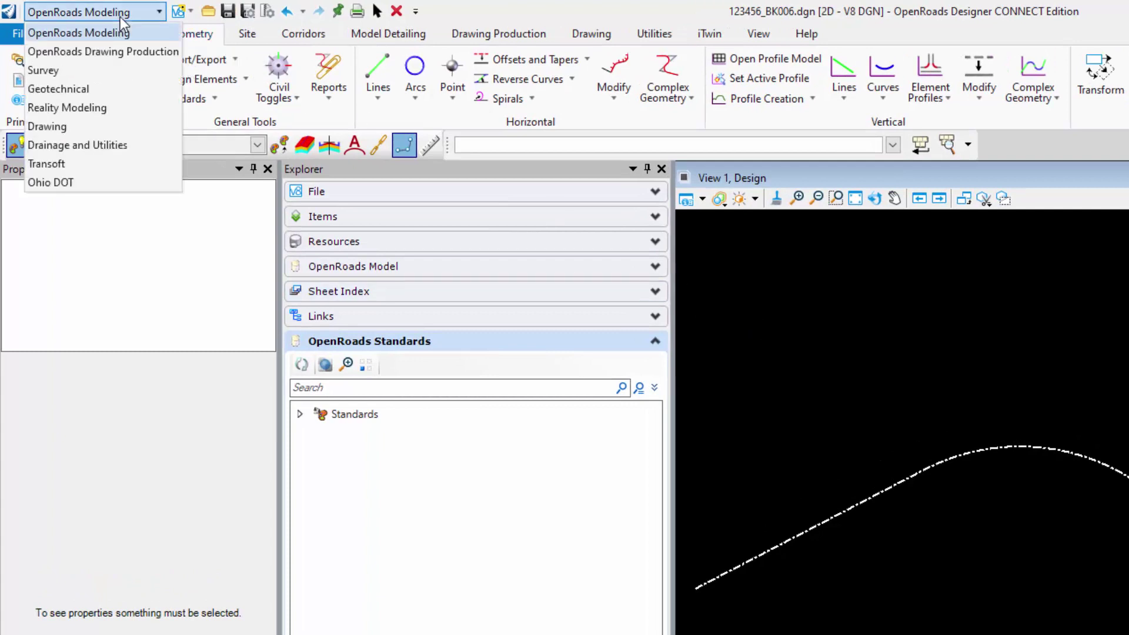
click(120, 16)
click(502, 39)
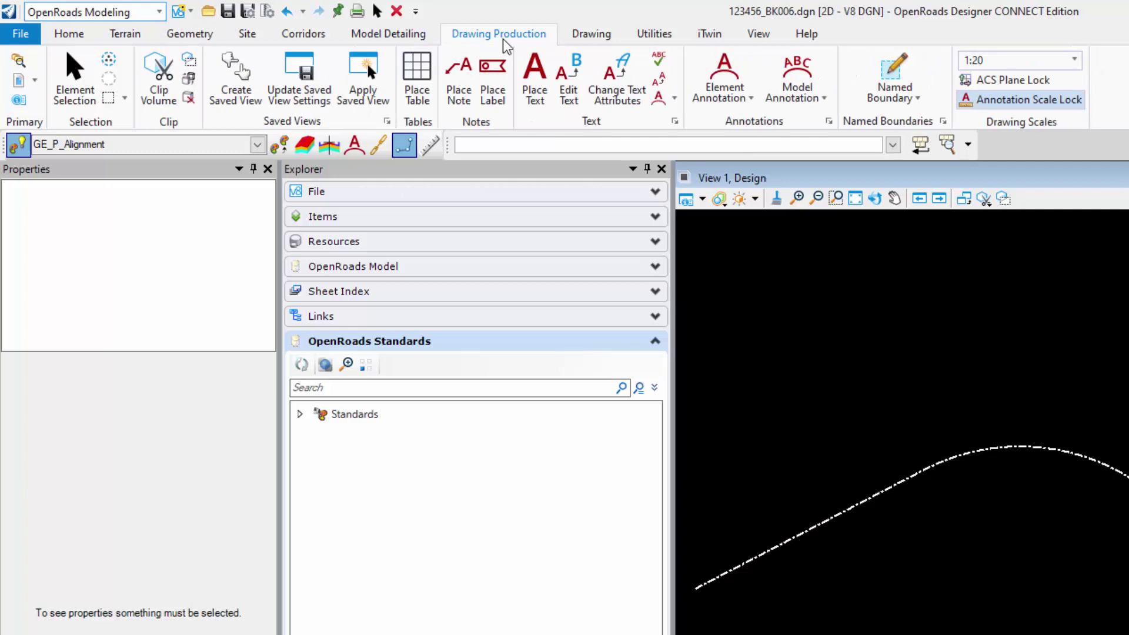
click(725, 74)
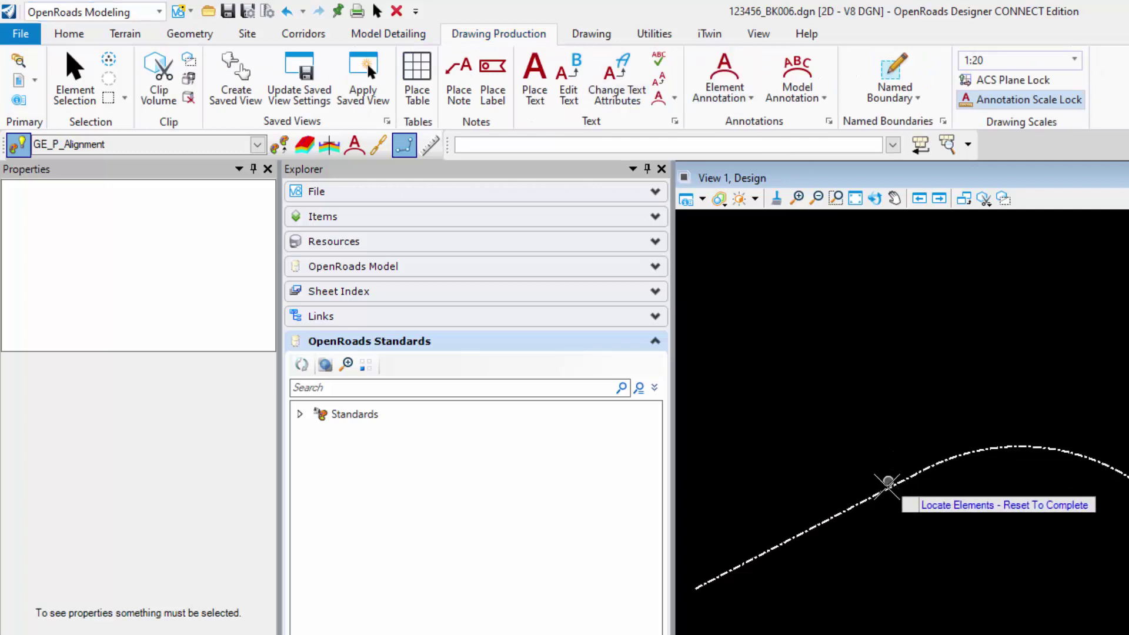
click(888, 483)
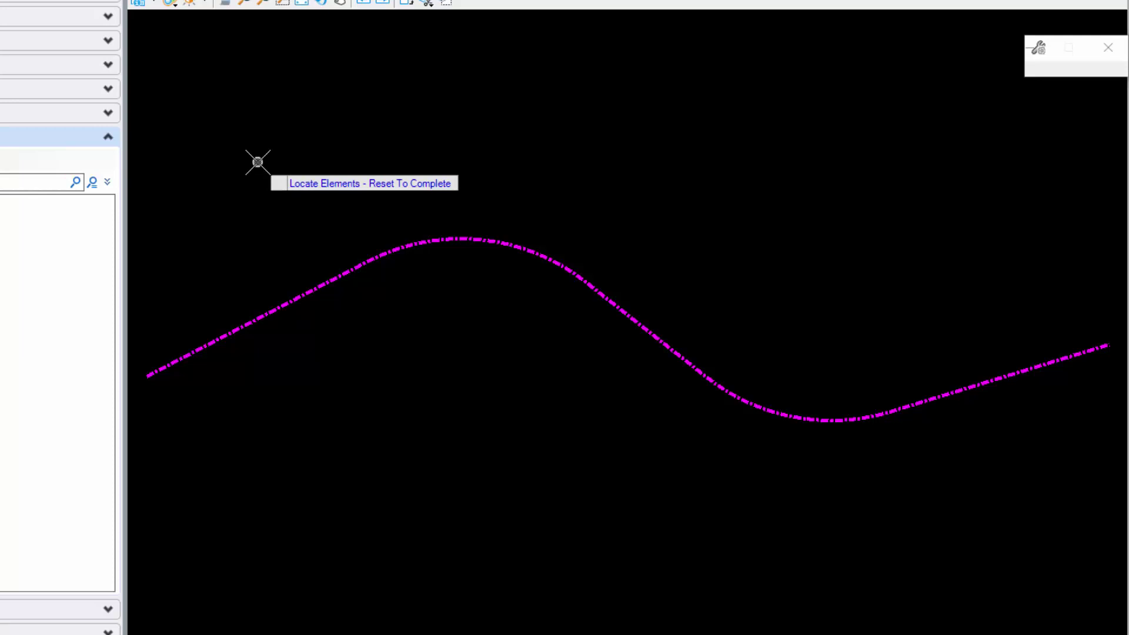
right_click(257, 162)
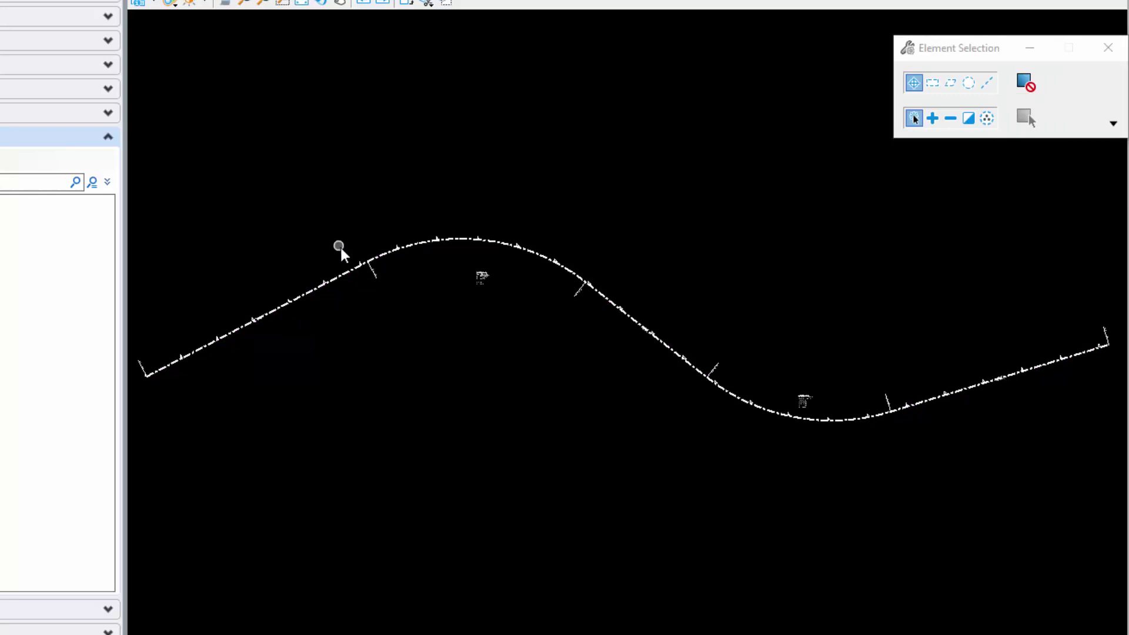
scroll(379, 276, up, 2)
scroll(379, 277, up, 5)
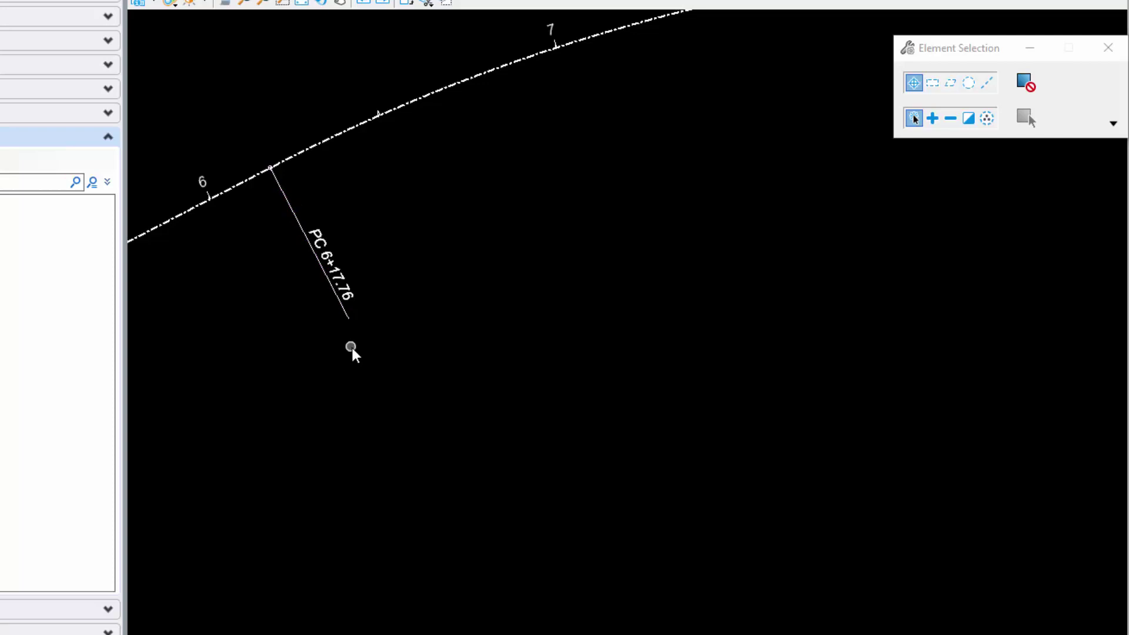
scroll(436, 391, down, 5)
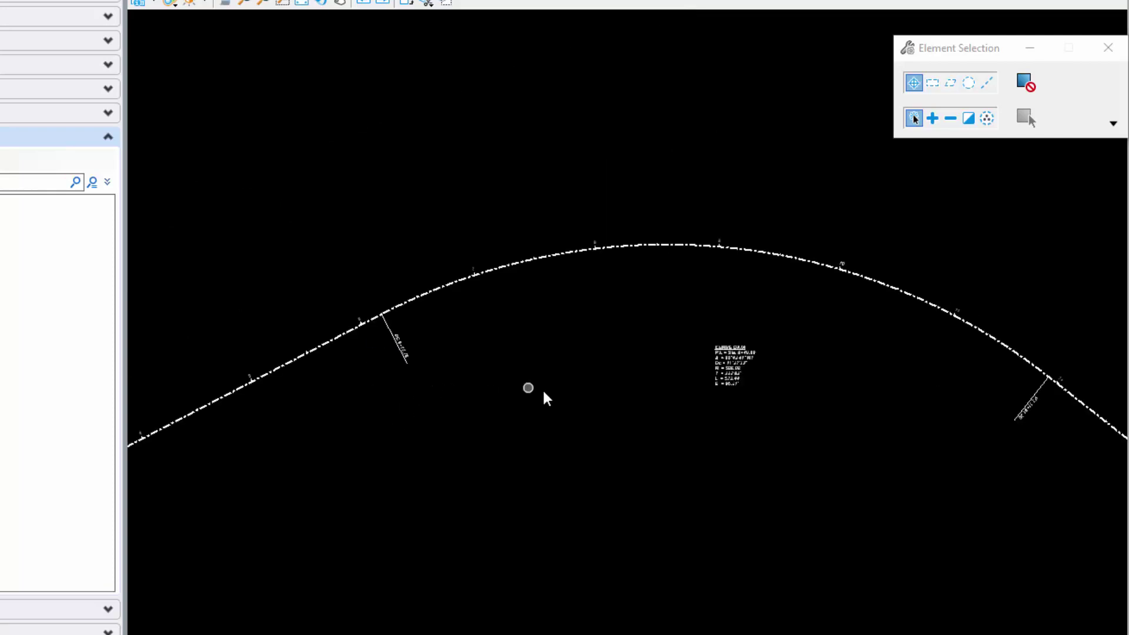
middle_drag(791, 410, 465, 289)
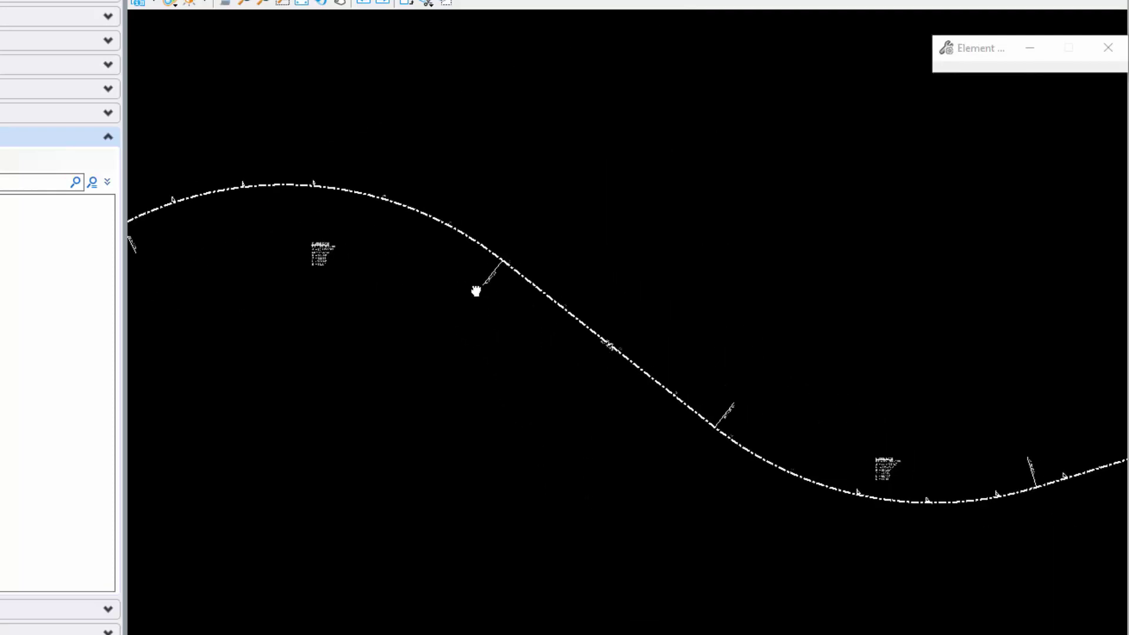
scroll(505, 291, up, 5)
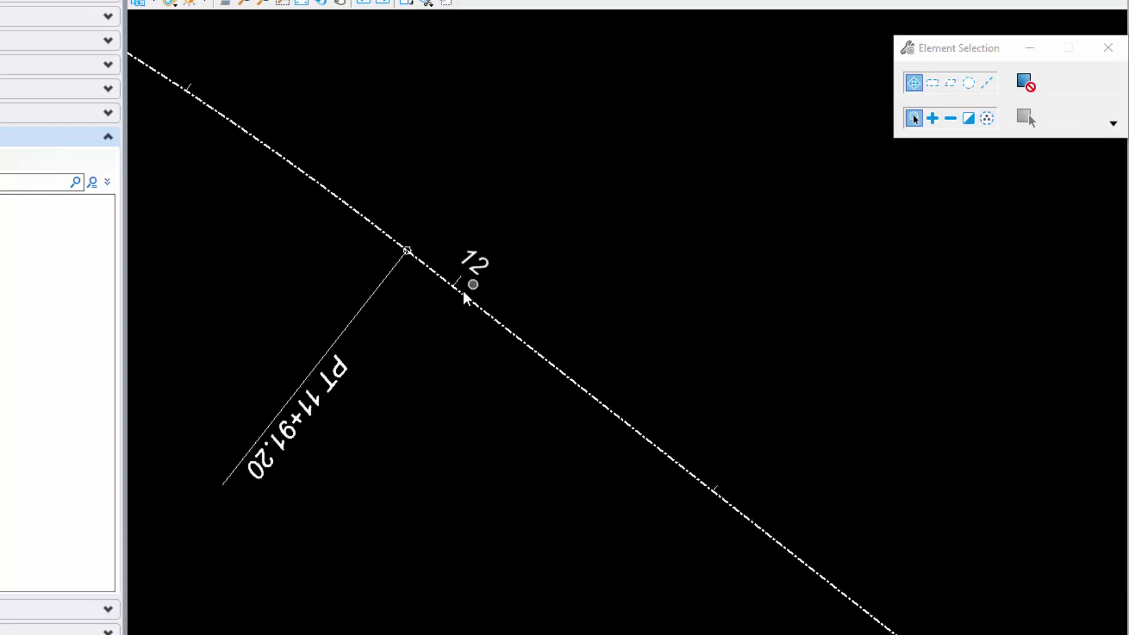
scroll(569, 221, down, 5)
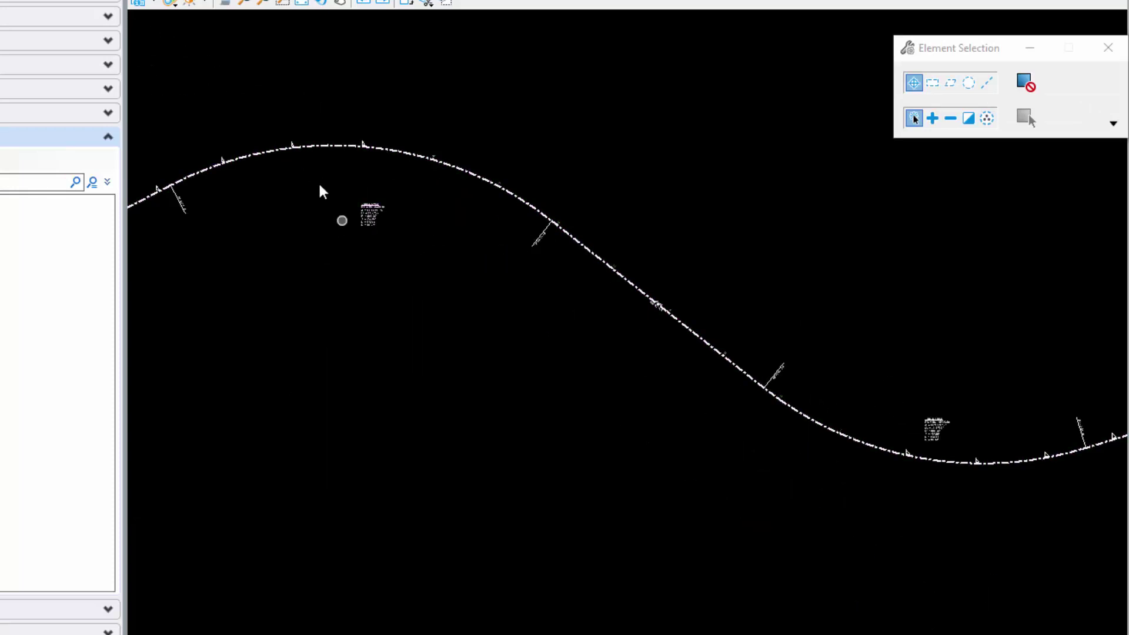
middle_click(302, 105)
middle_click(302, 105)
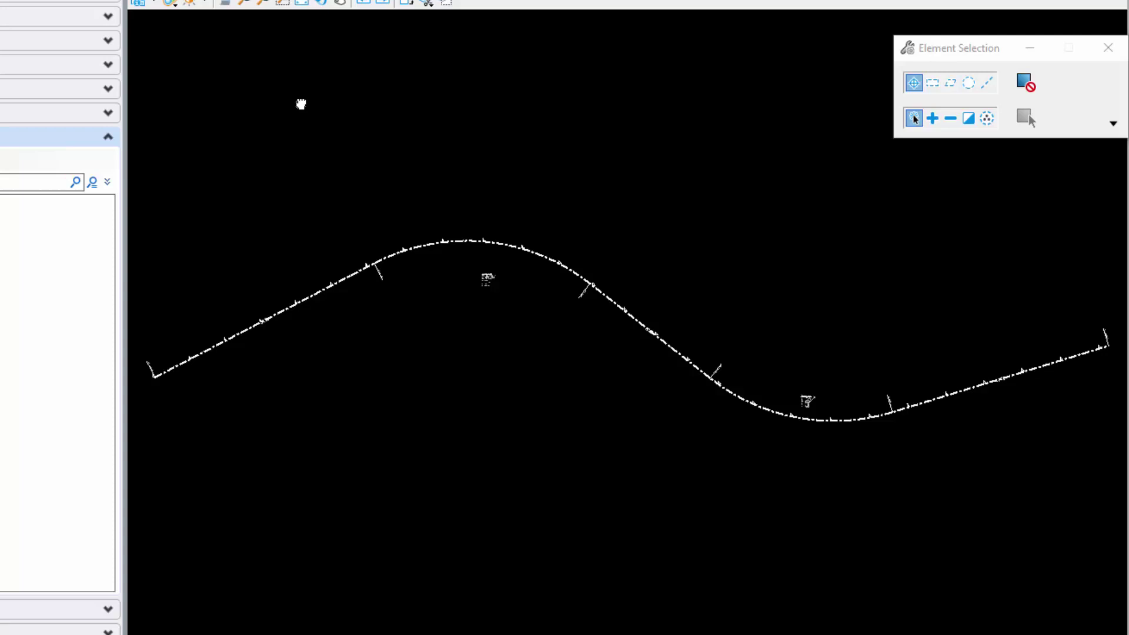
scroll(412, 271, up, 5)
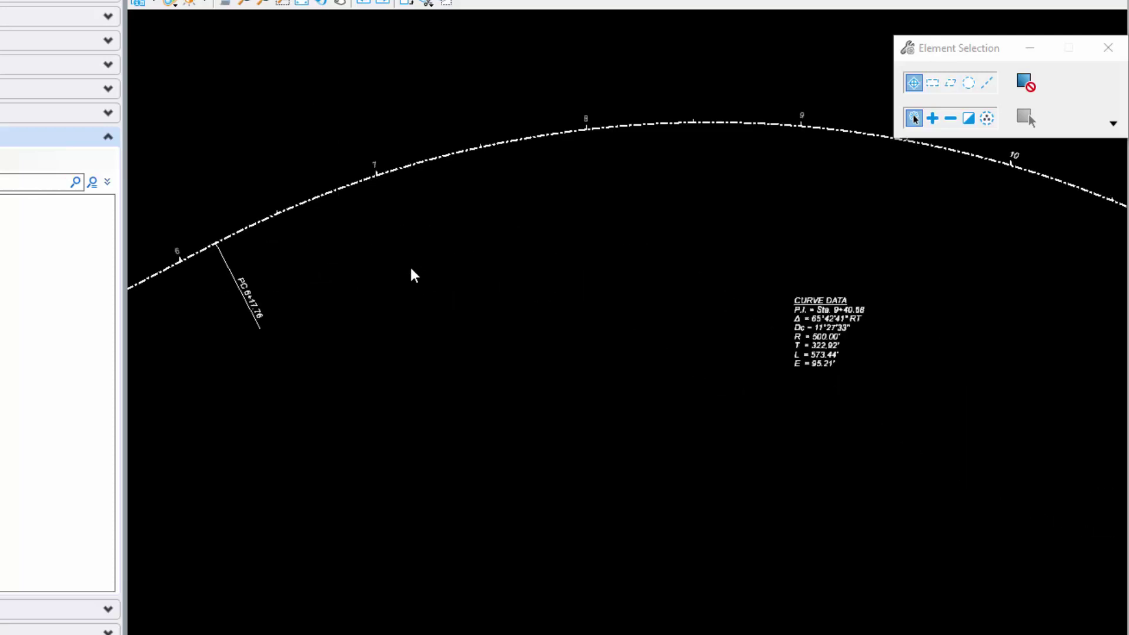
scroll(401, 186, up, 2)
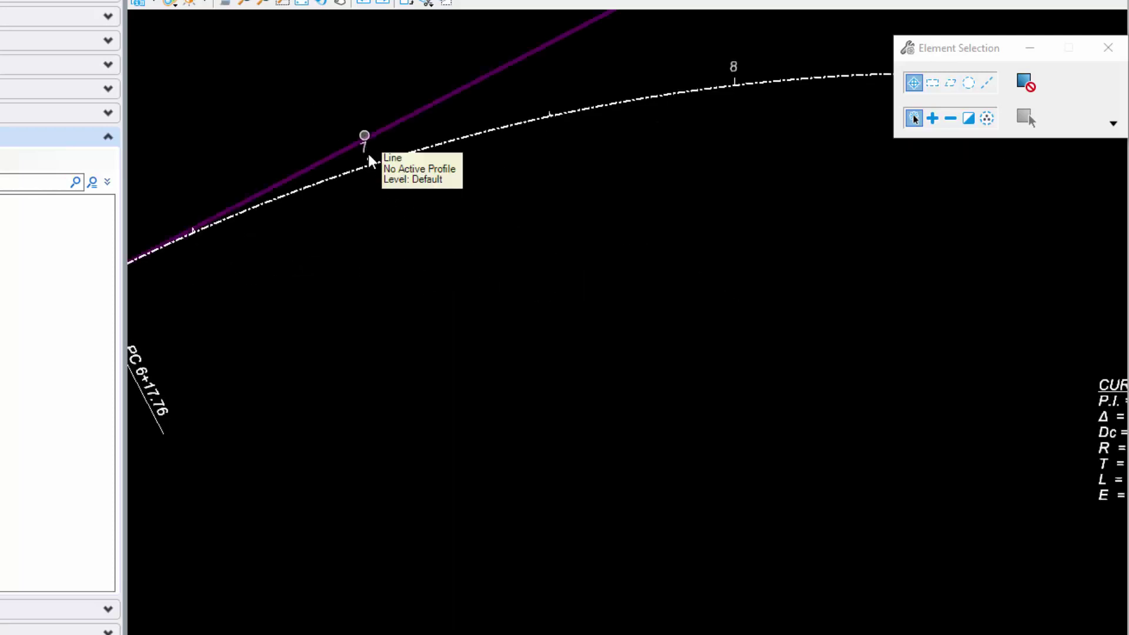
scroll(423, 235, down, 2)
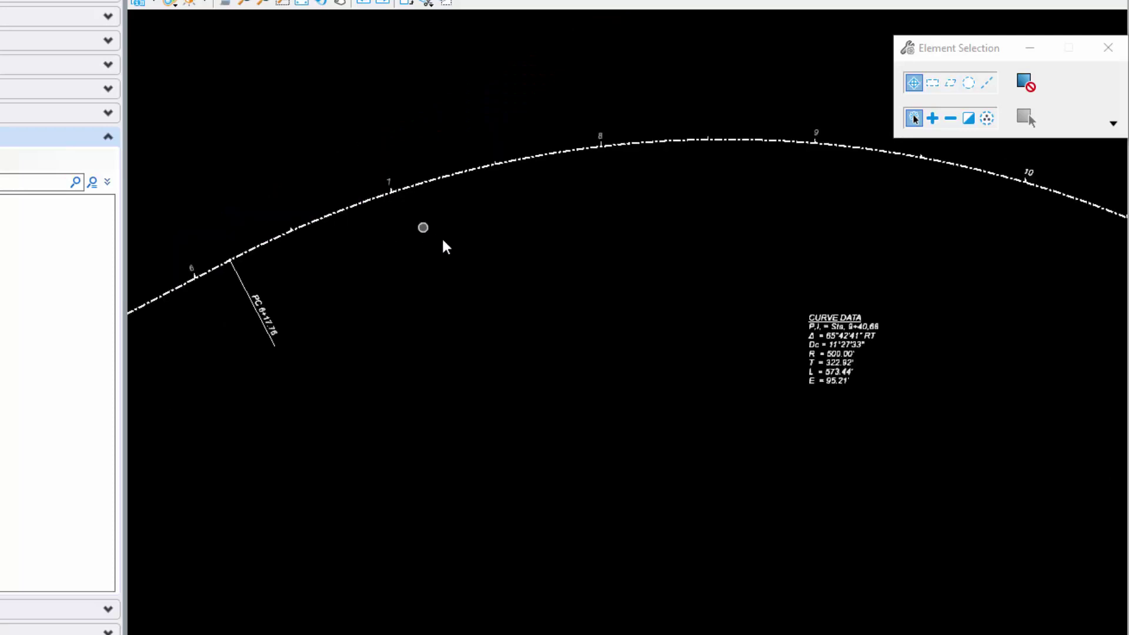
middle_drag(497, 263, 468, 275)
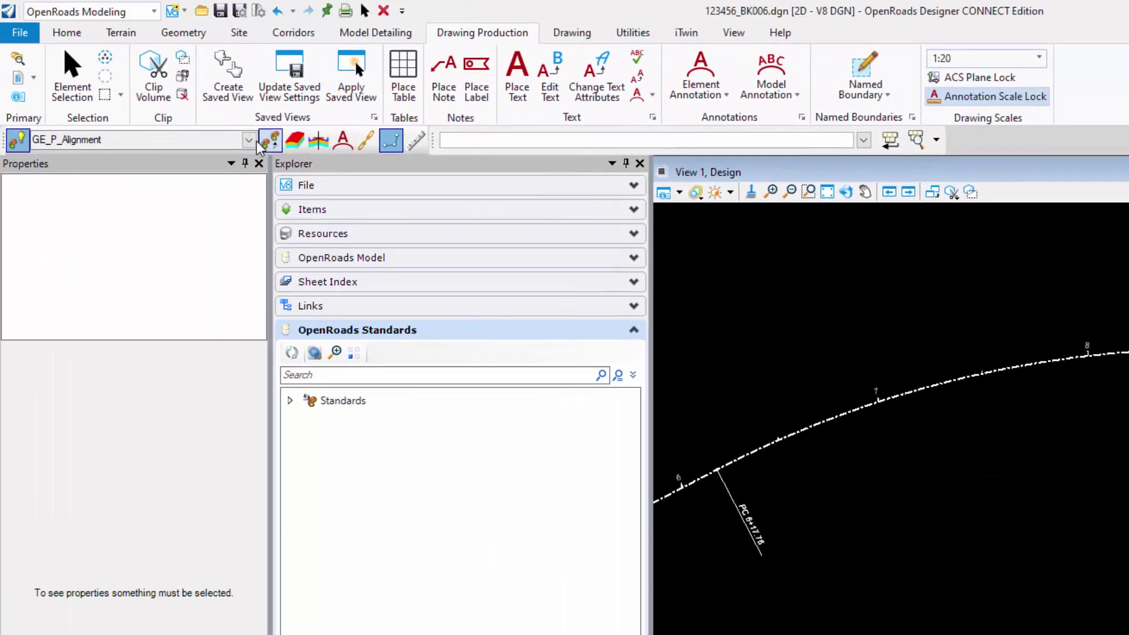
click(249, 141)
click(250, 141)
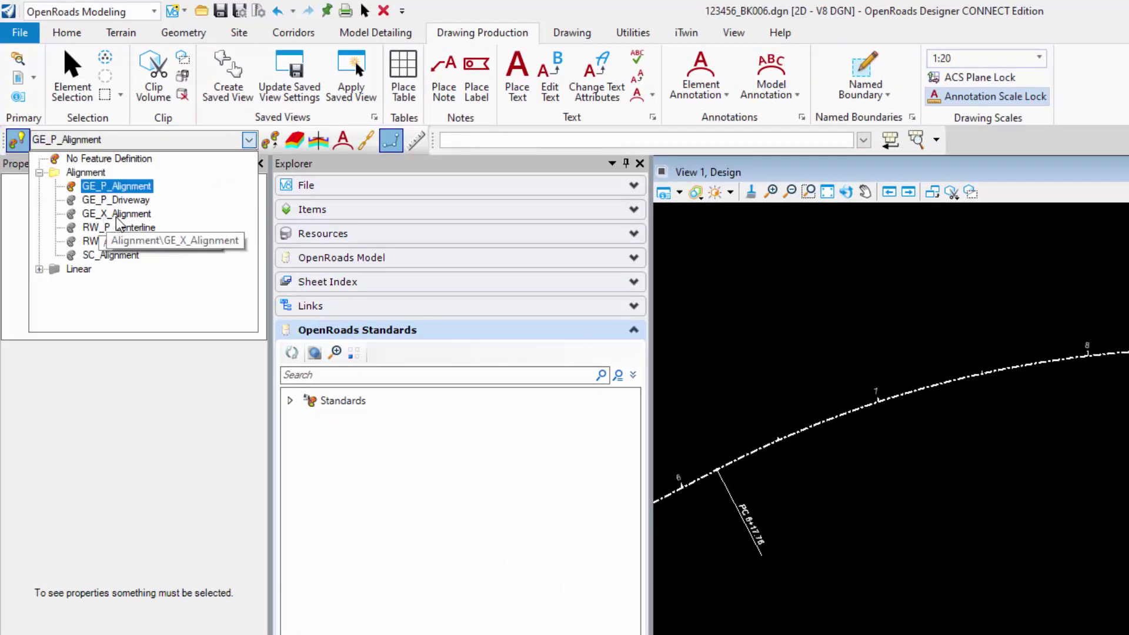
click(120, 187)
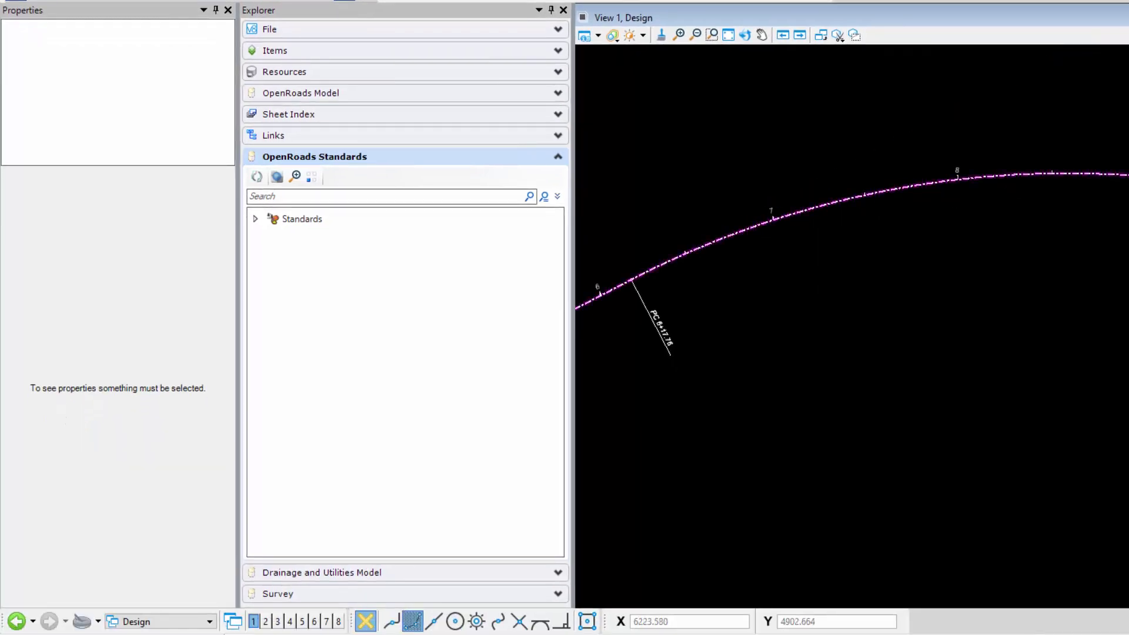
Step: Expand Standards > 123456_BK006.dgn > Annotation Groups > Plan > Linear > Alignments and select P Alignment Stationing
click(255, 219)
click(270, 256)
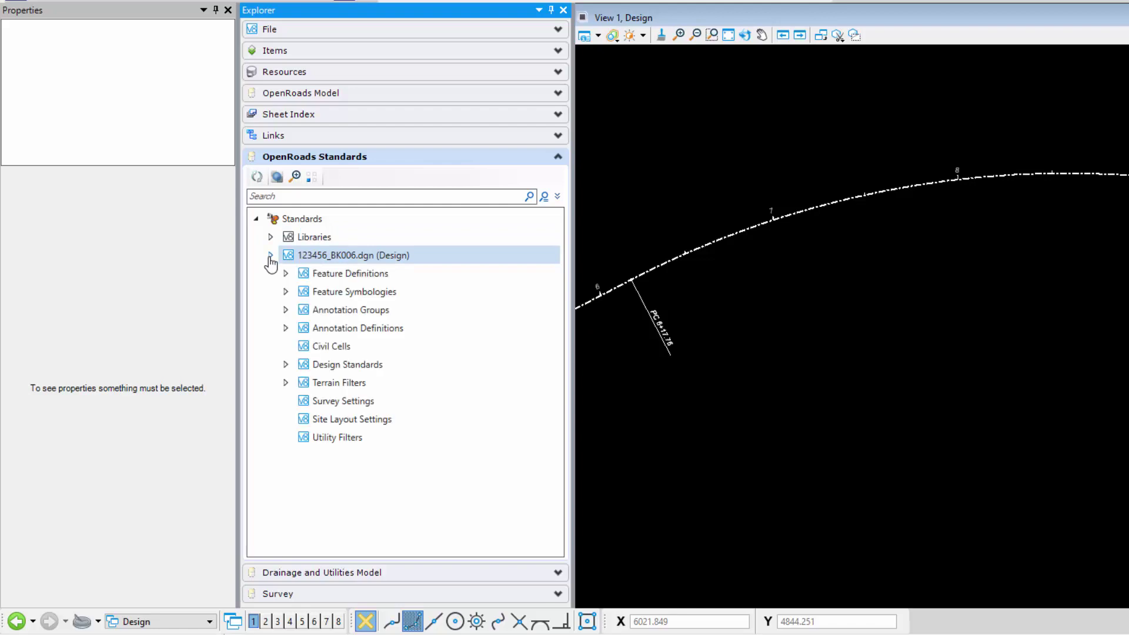
click(285, 312)
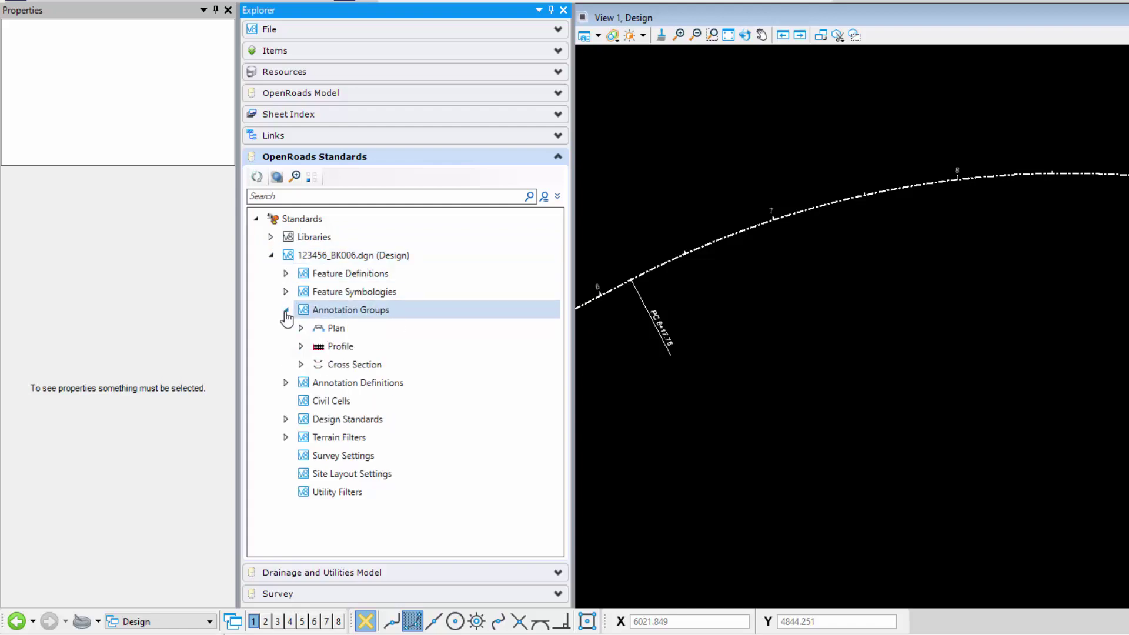
click(302, 328)
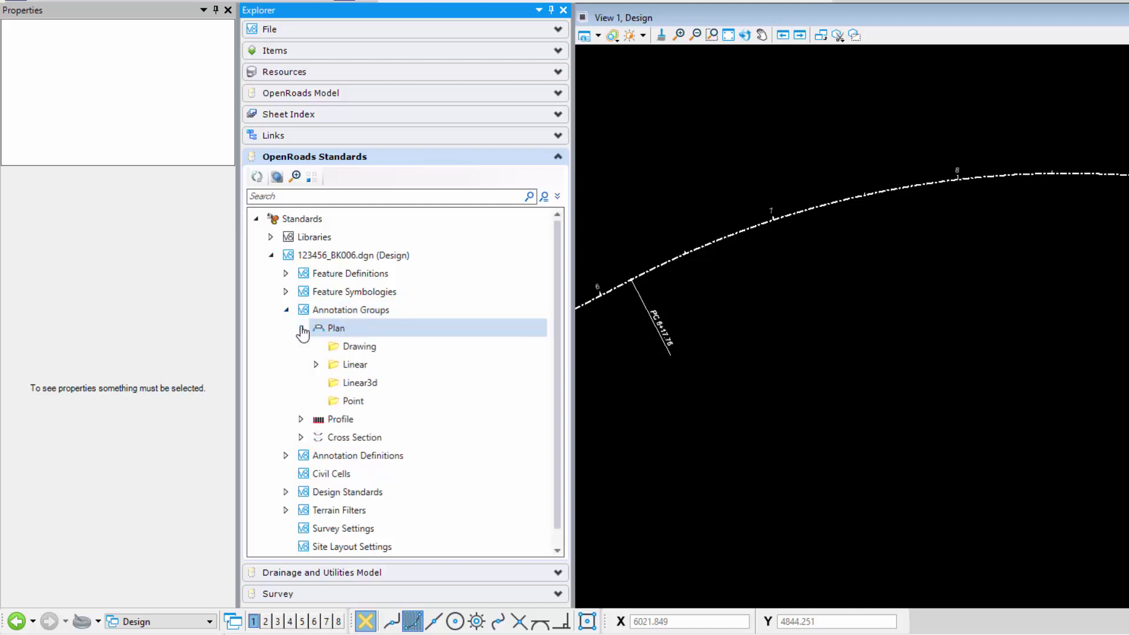
click(316, 365)
click(332, 383)
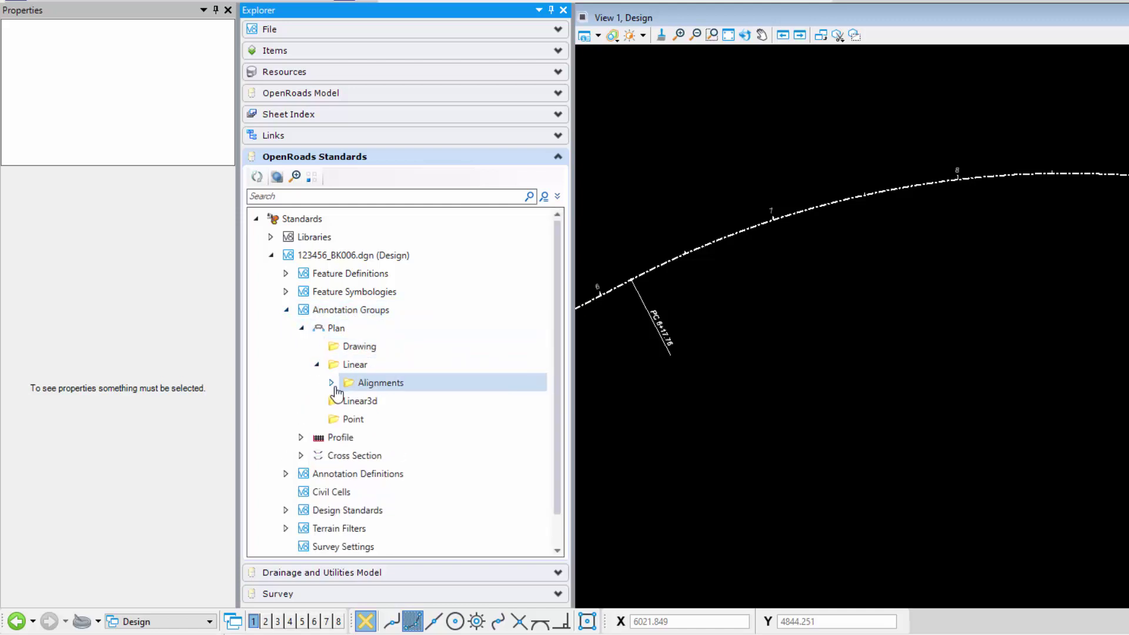
click(401, 404)
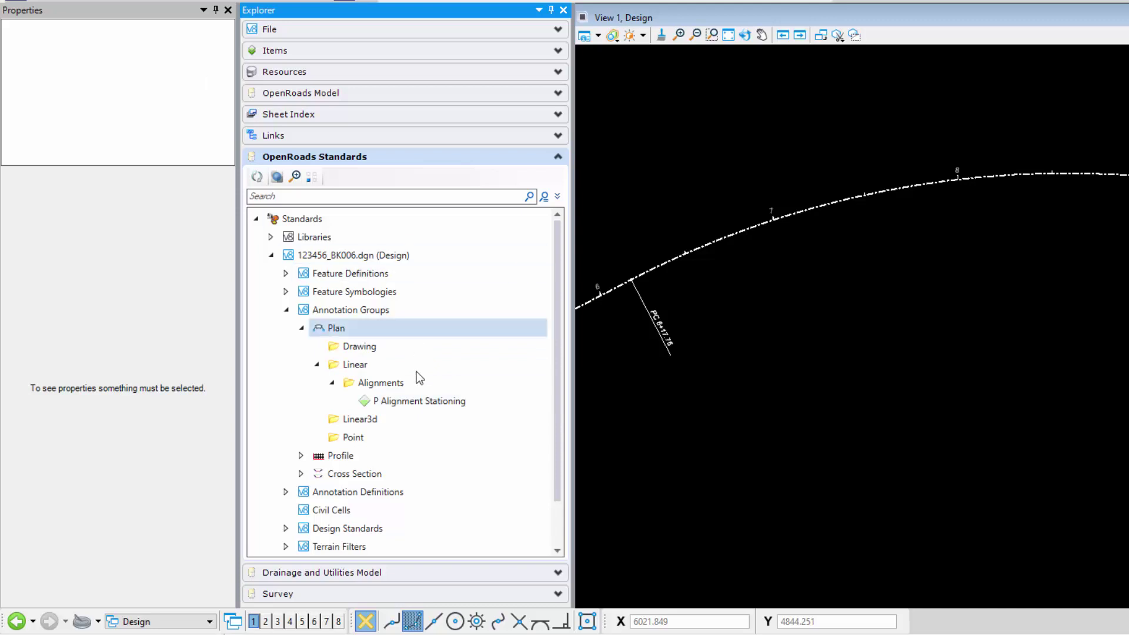
Step: Inspect P Alignment Stationing's properties, browse the Plan > Linear annotation definitions, then collapse Annotation Definitions
click(417, 405)
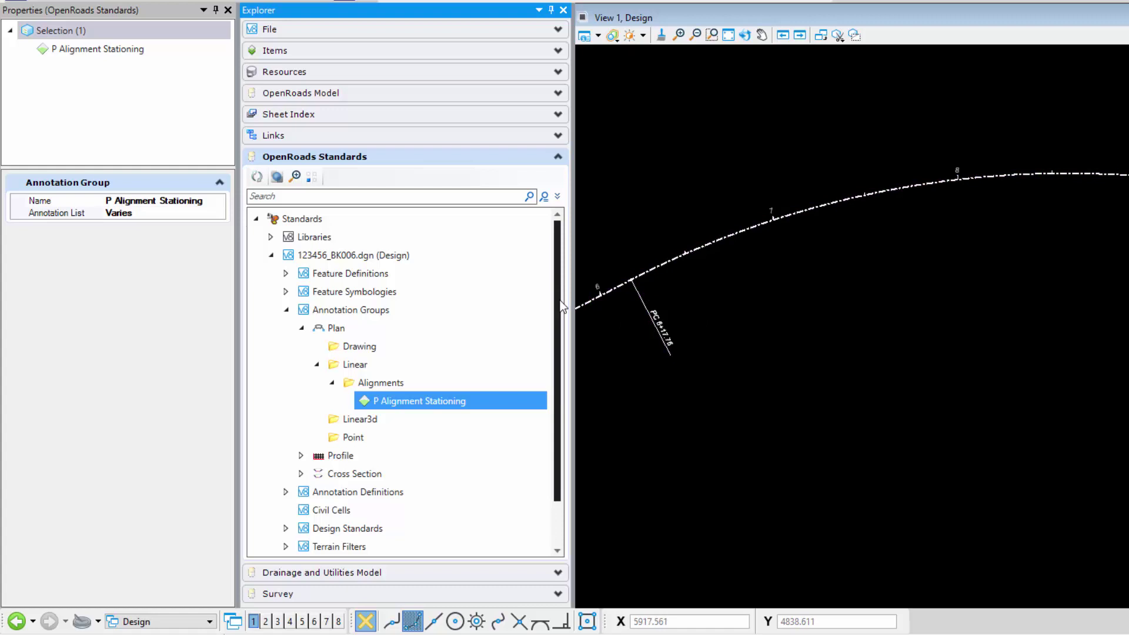
scroll(556, 299, down, 1)
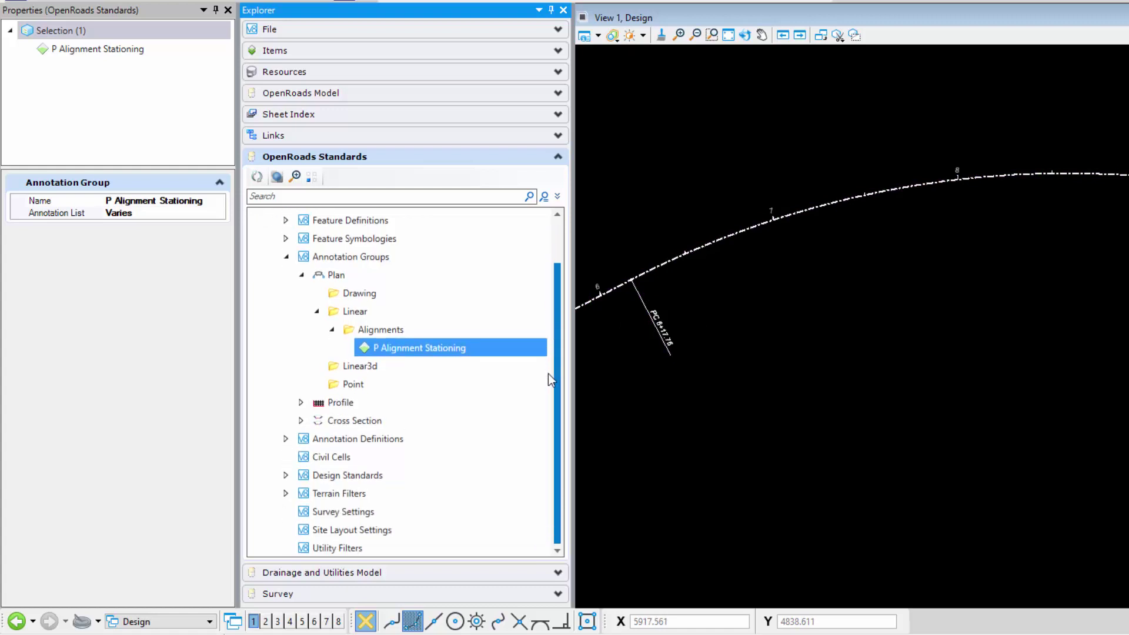
click(286, 439)
click(300, 457)
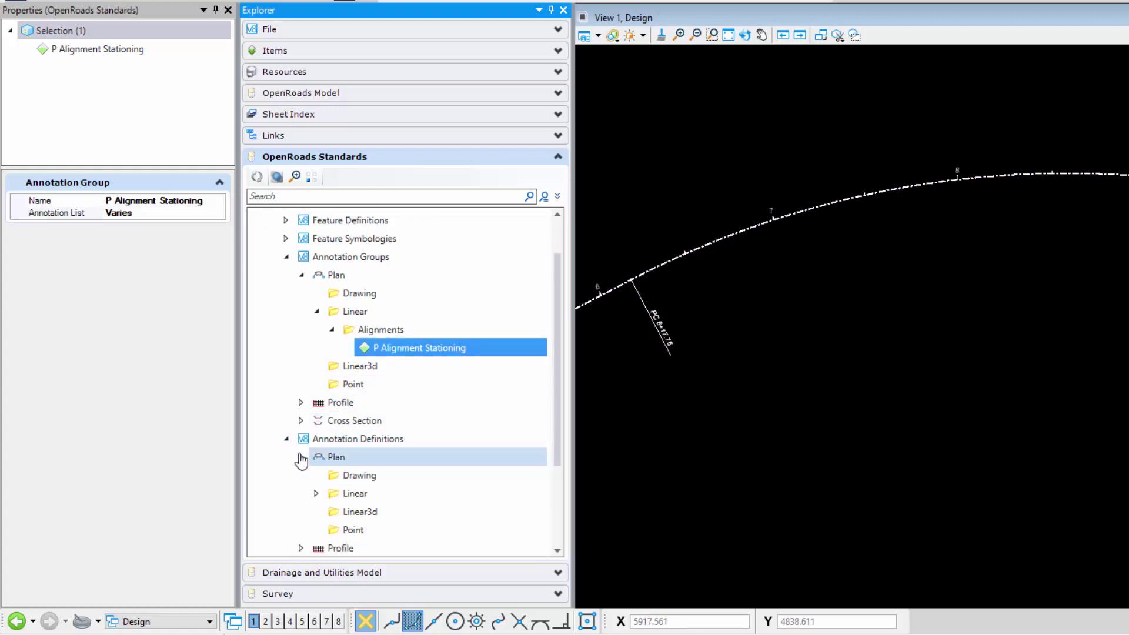
click(316, 494)
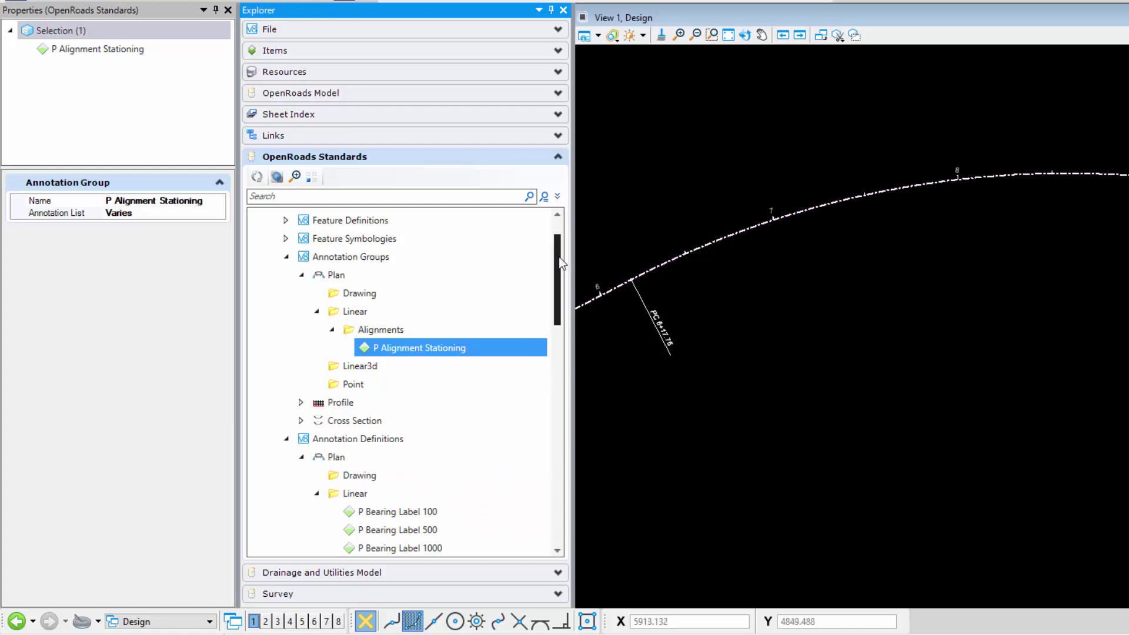
mouse_move(558, 269)
mouse_down()
mouse_move(547, 446)
mouse_move(574, 237)
mouse_up()
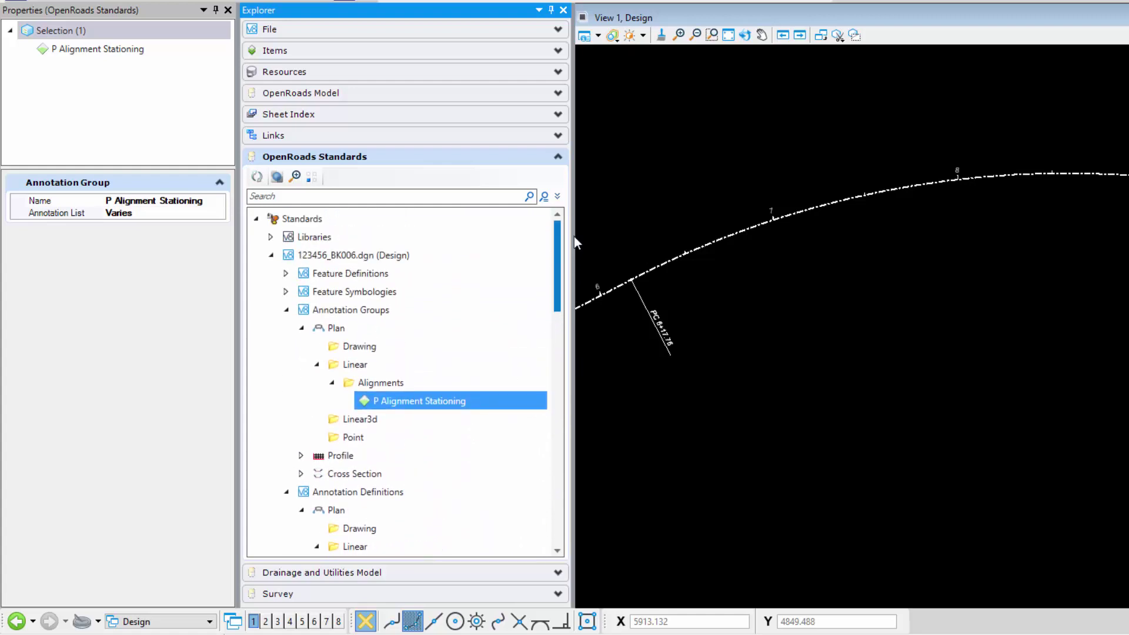
click(287, 493)
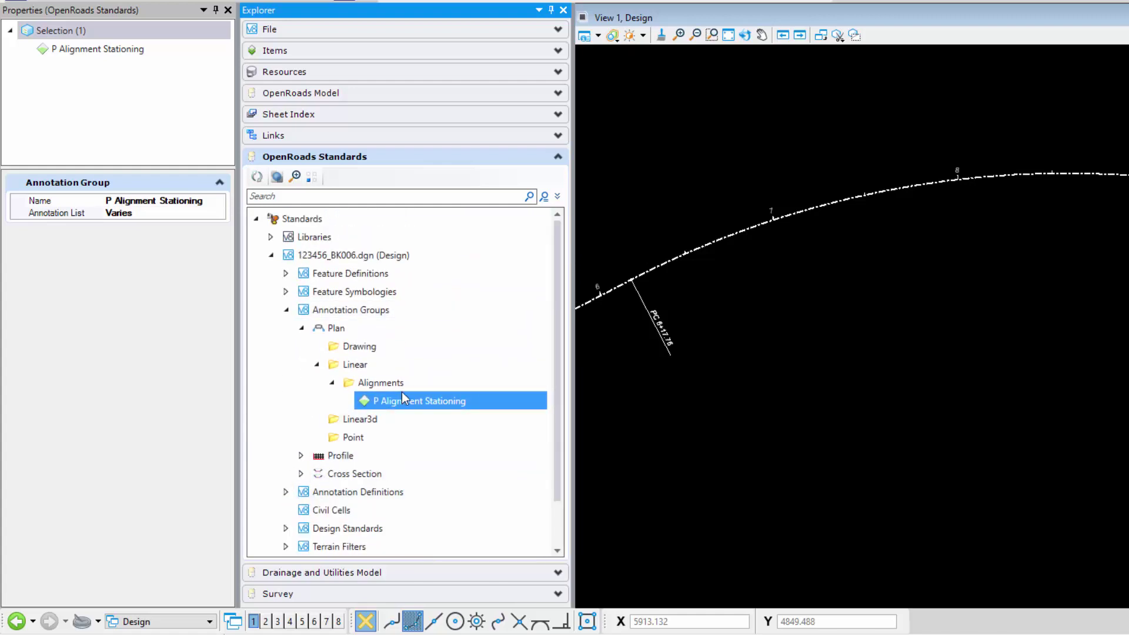
Step: Collapse Annotation Groups, expand Feature Symbologies > Linear > Alignments and select GE_P_Alignment
click(286, 310)
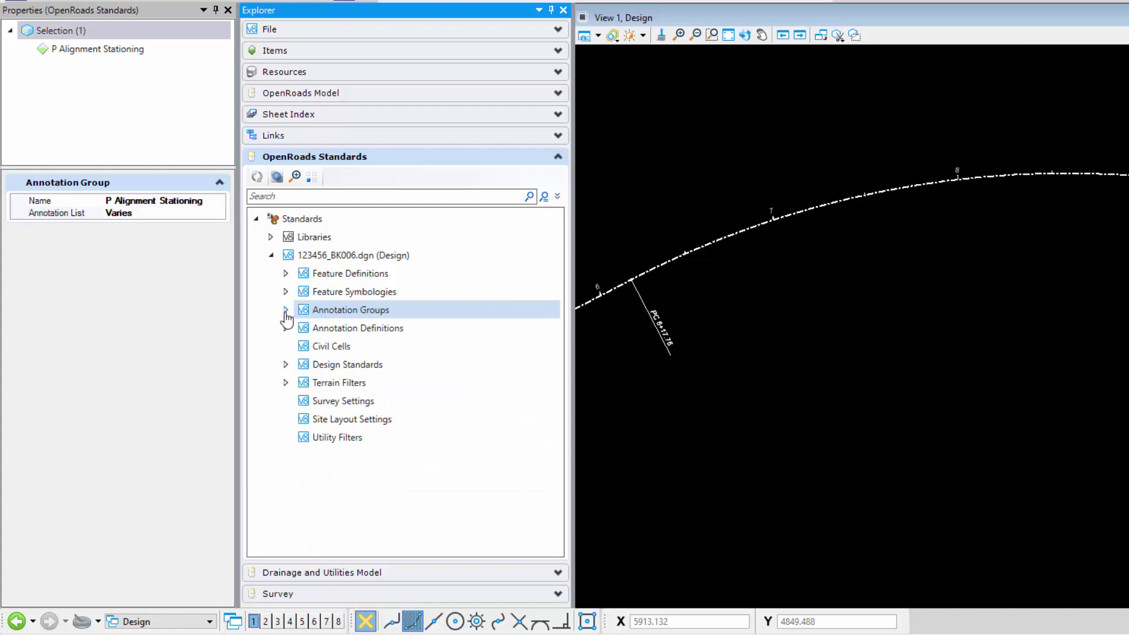
click(286, 291)
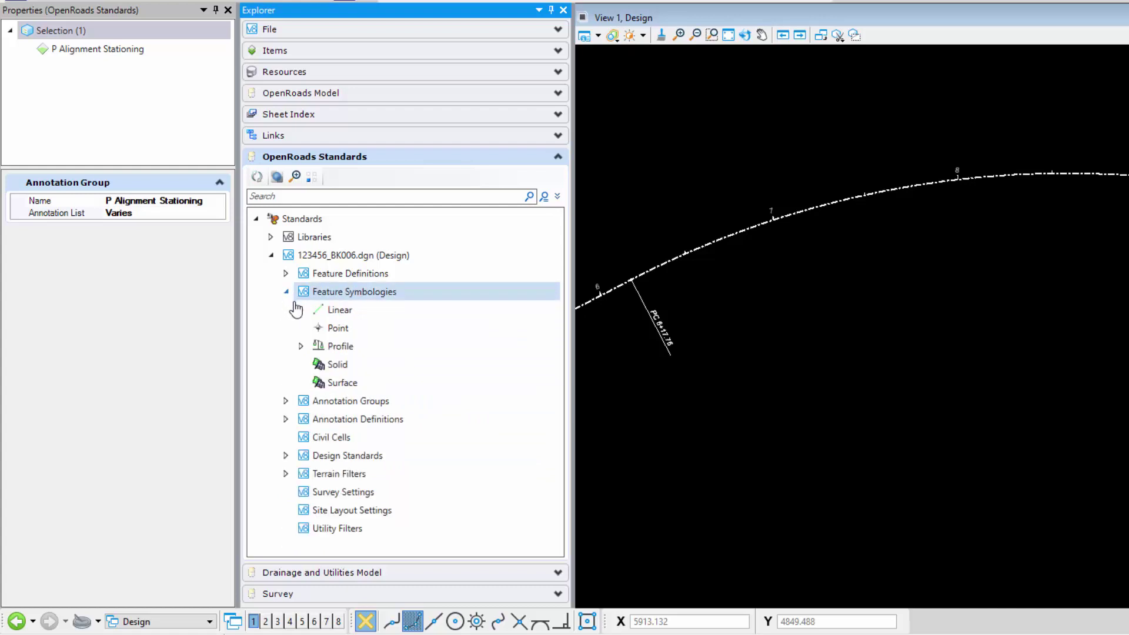
click(296, 310)
click(301, 310)
click(315, 327)
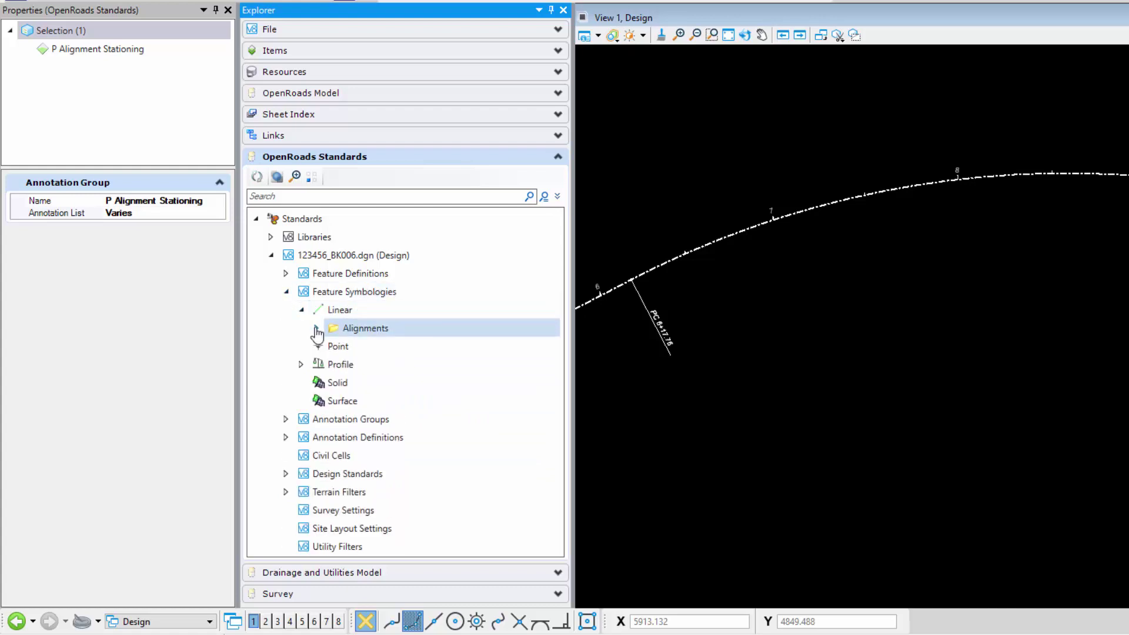
click(317, 329)
click(389, 347)
click(389, 347)
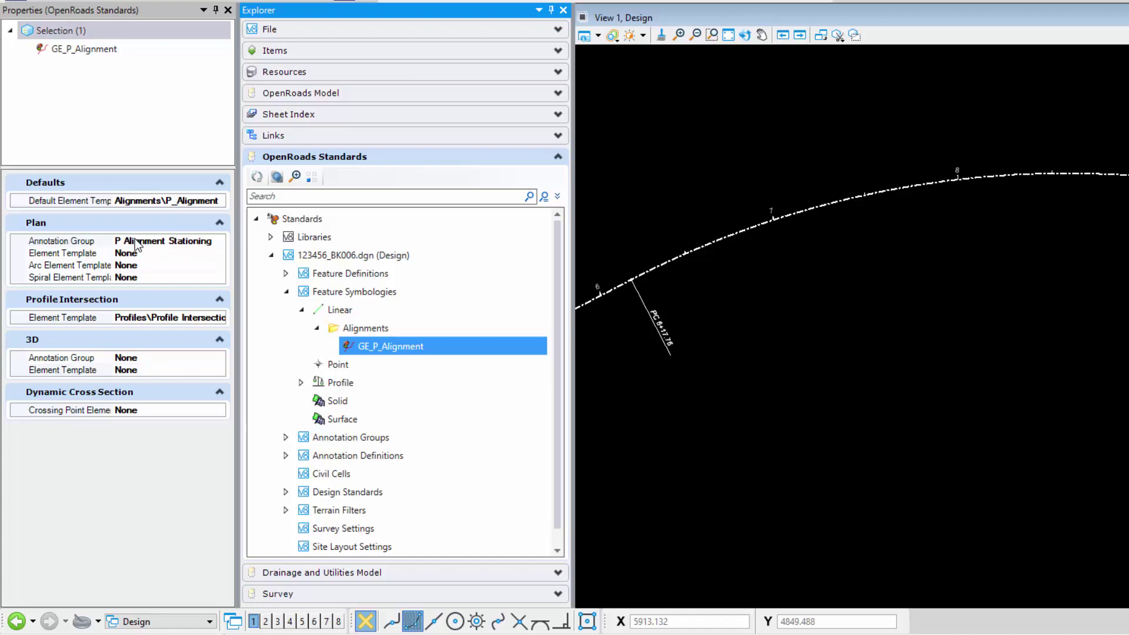
Step: Choose P Alignment Stationing - Stations Right from the Plan Annotation Group dropdown
click(216, 242)
click(219, 242)
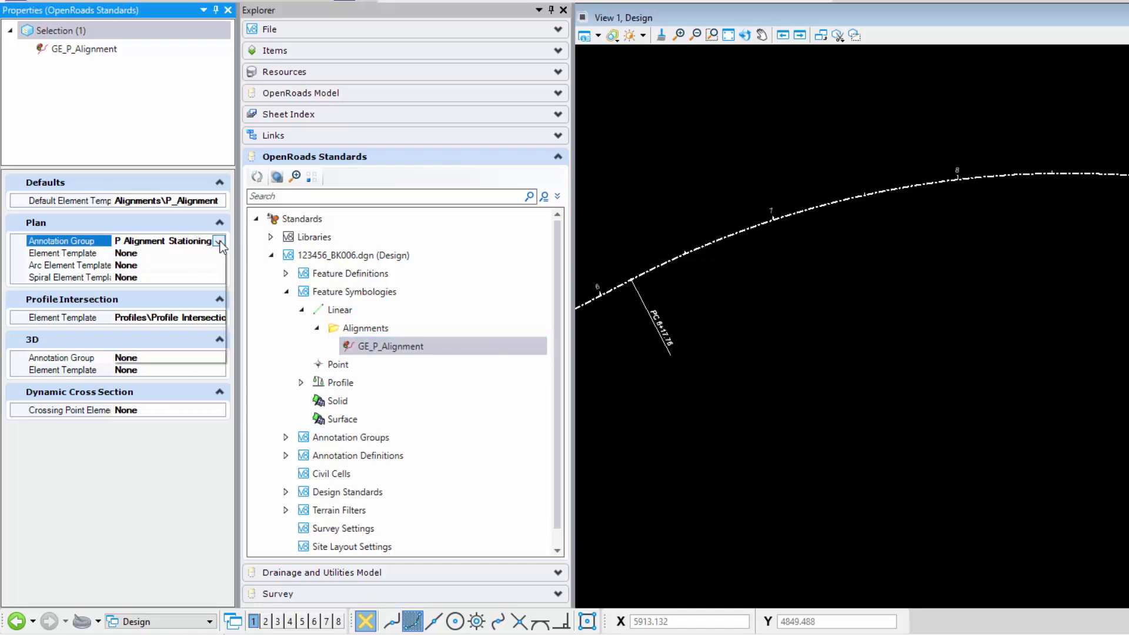
mouse_move(166, 357)
mouse_down()
mouse_move(191, 358)
mouse_move(145, 353)
mouse_move(183, 359)
mouse_up()
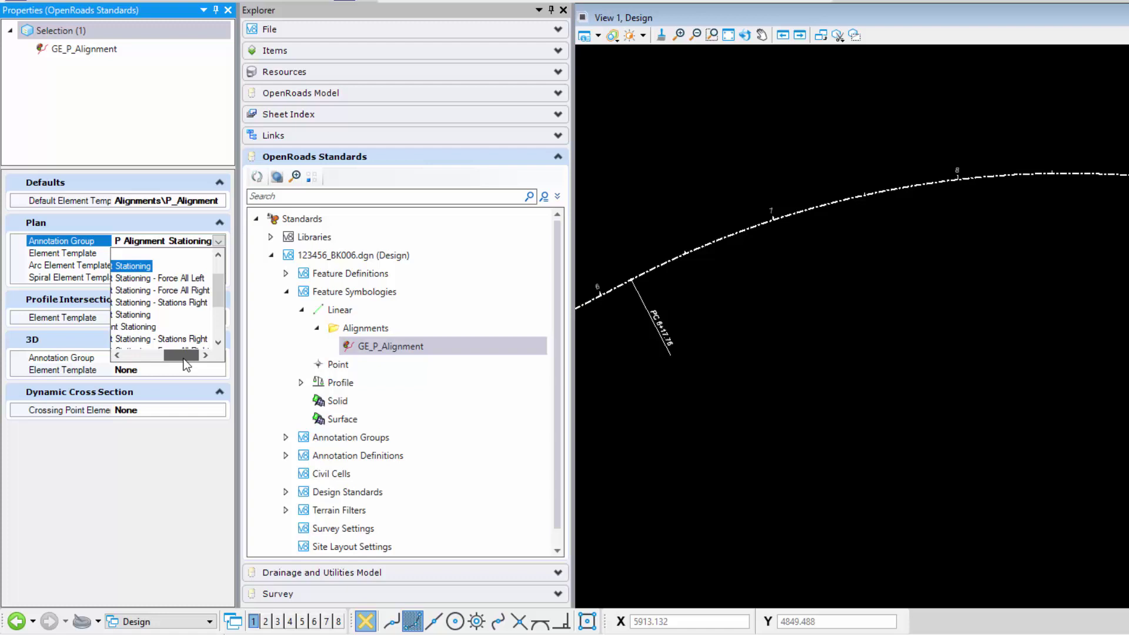
click(181, 303)
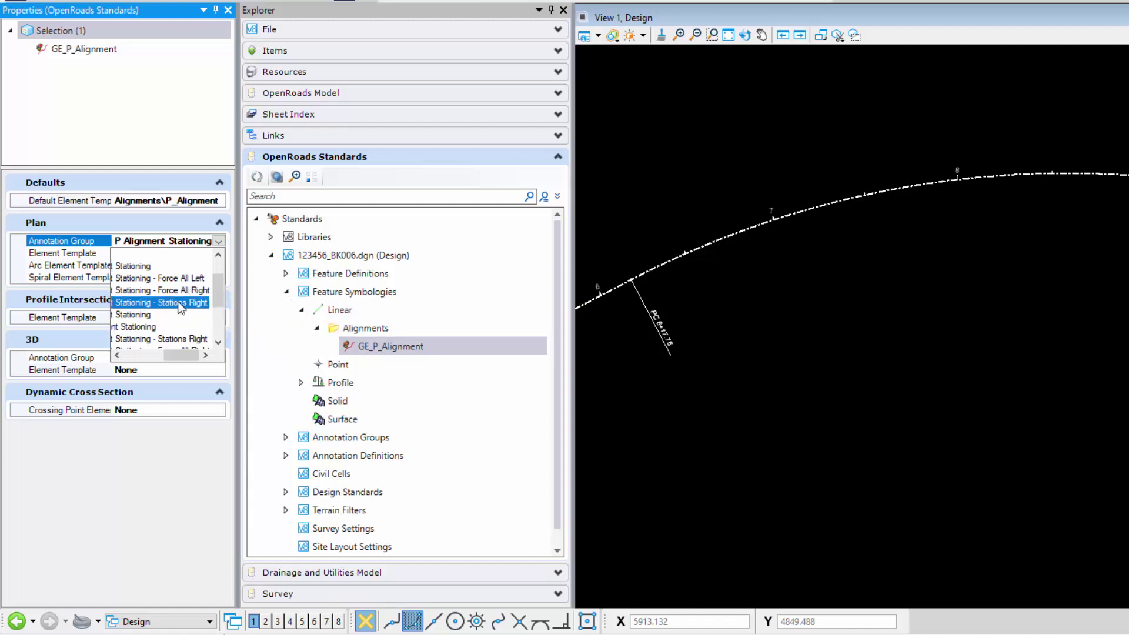
click(604, 189)
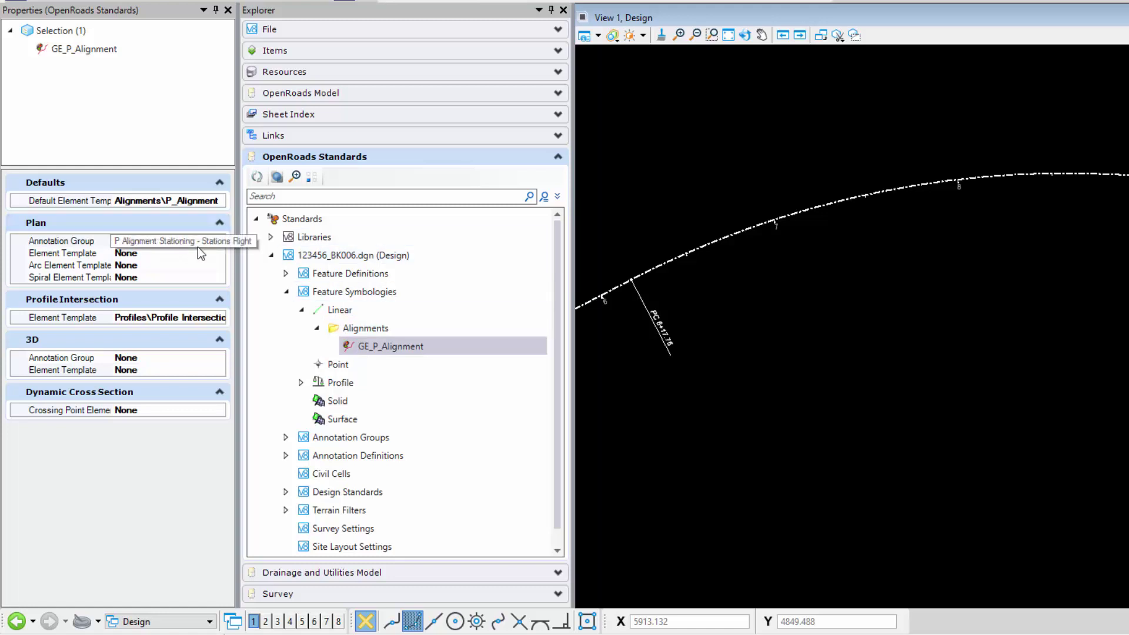
Step: Zoom and pan so the whole S-curve fills the view with its apex centred
scroll(775, 218, up, 2)
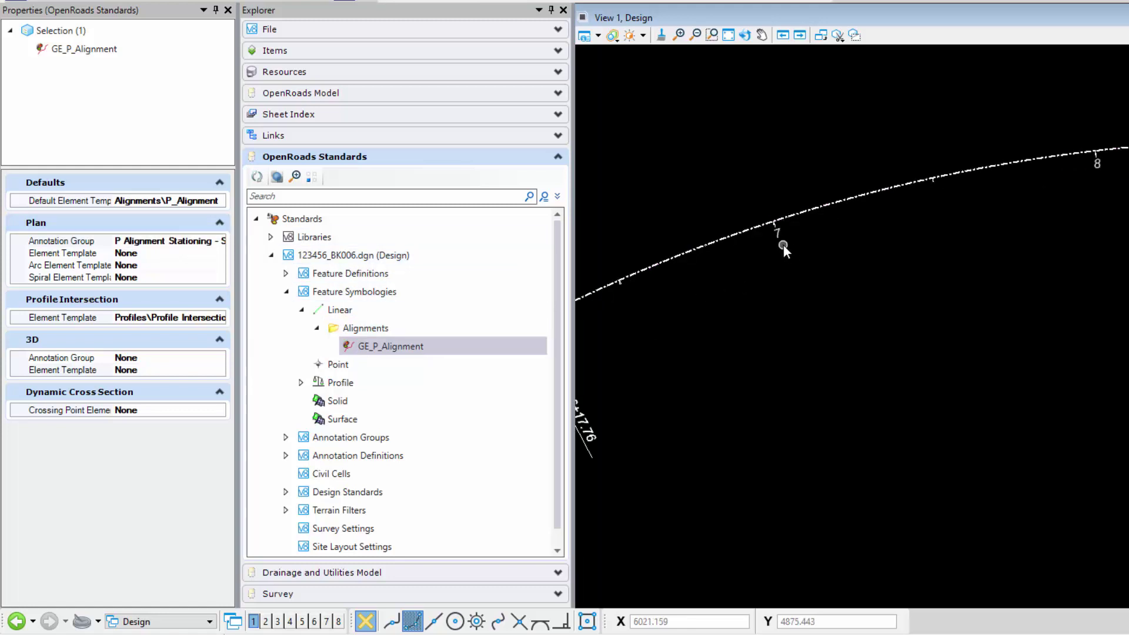
scroll(1010, 263, down, 2)
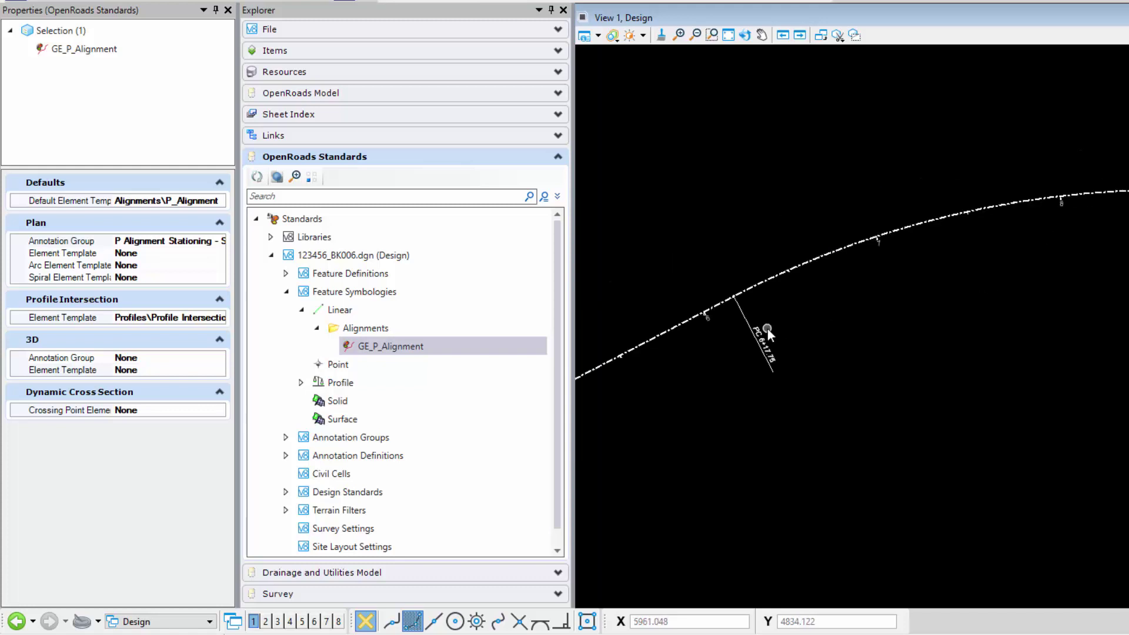
scroll(916, 266, down, 2)
middle_drag(1021, 273, 856, 244)
shift+drag(856, 244, 982, 349)
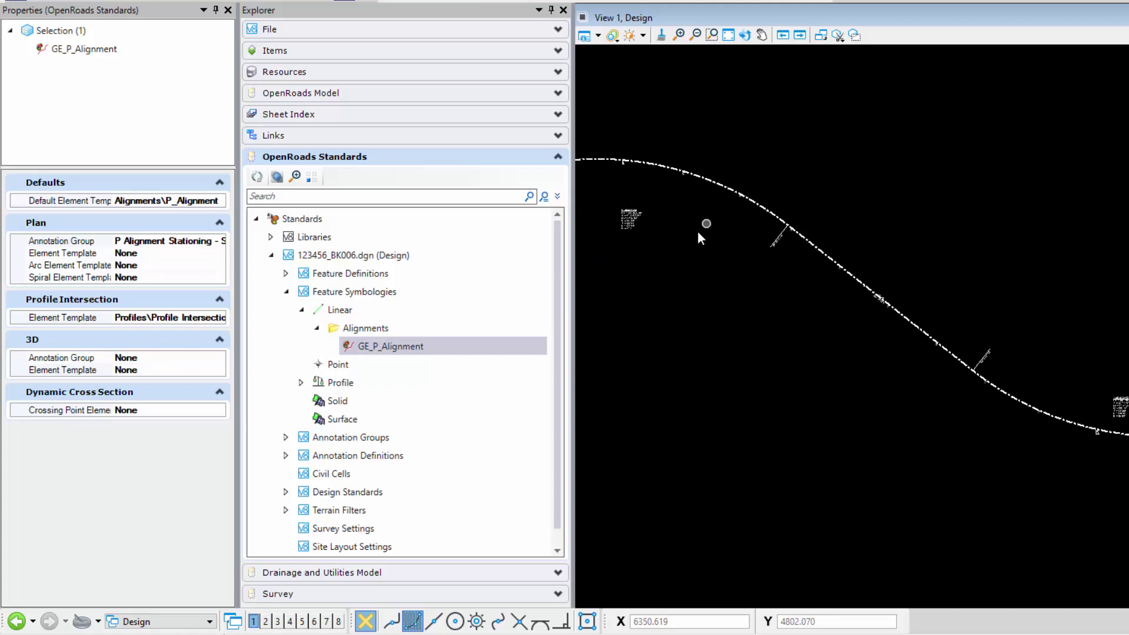
middle_drag(739, 232, 1000, 294)
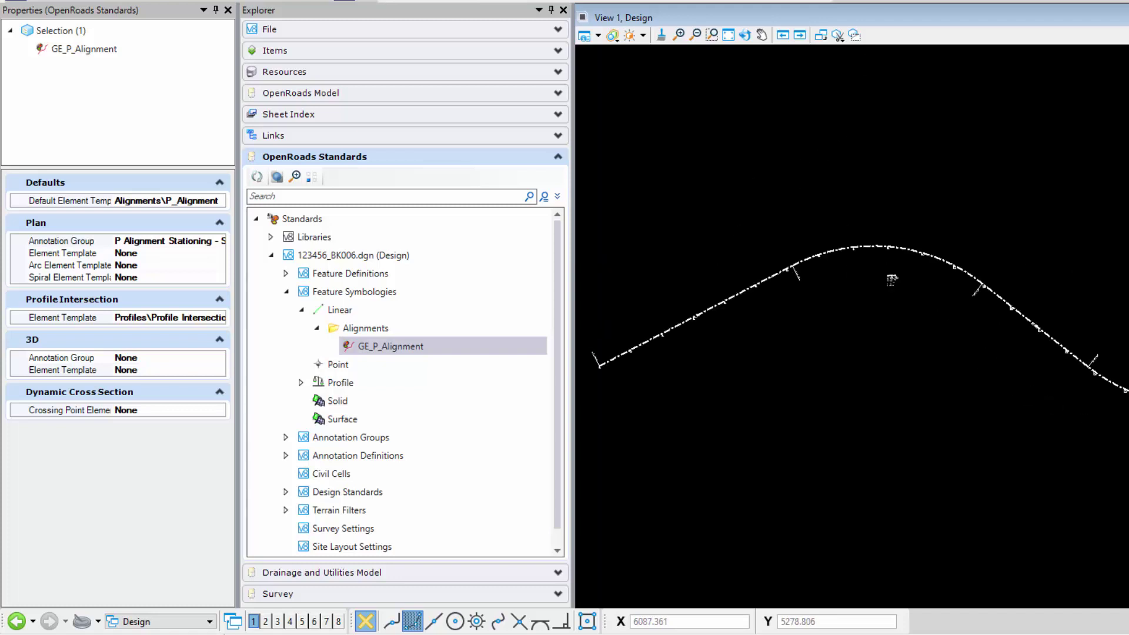
Step: Set the view's annotation scale to 1:50
click(888, 2)
scroll(857, 20, down, 3)
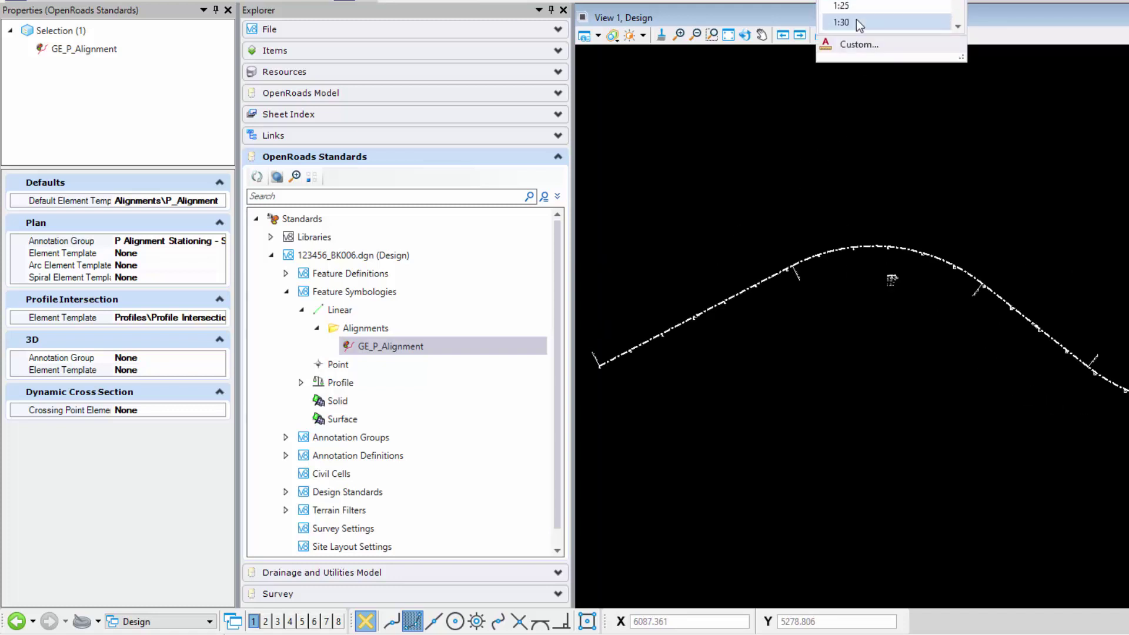
click(874, 20)
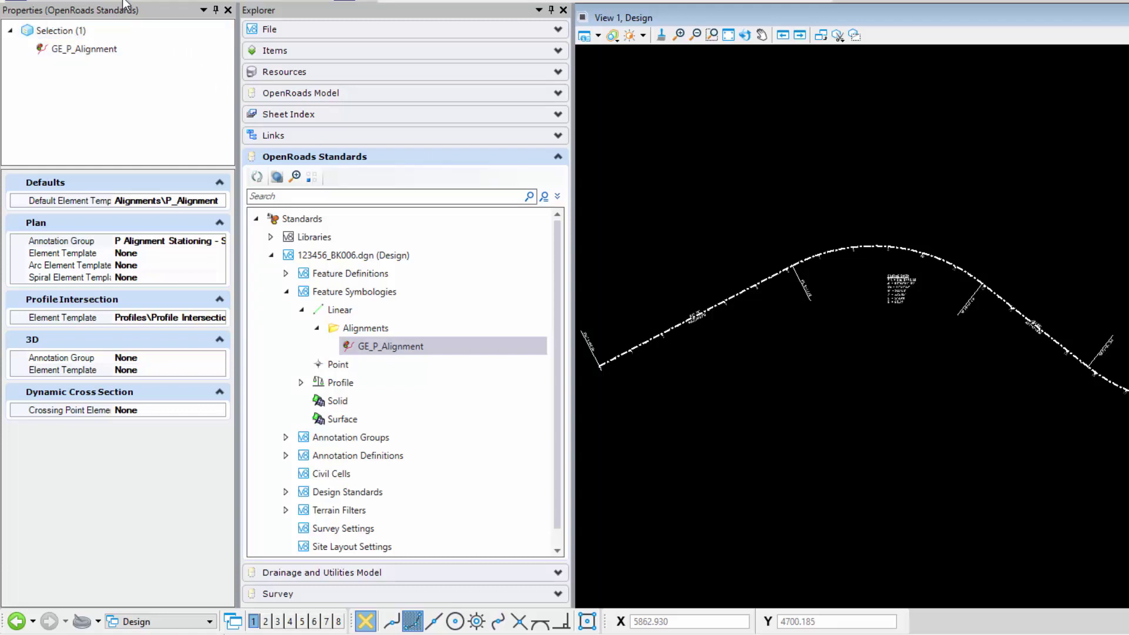
Step: Select P Alignment Stationing - Force All Right as the Plan annotation group and zoom to check
click(193, 238)
click(219, 241)
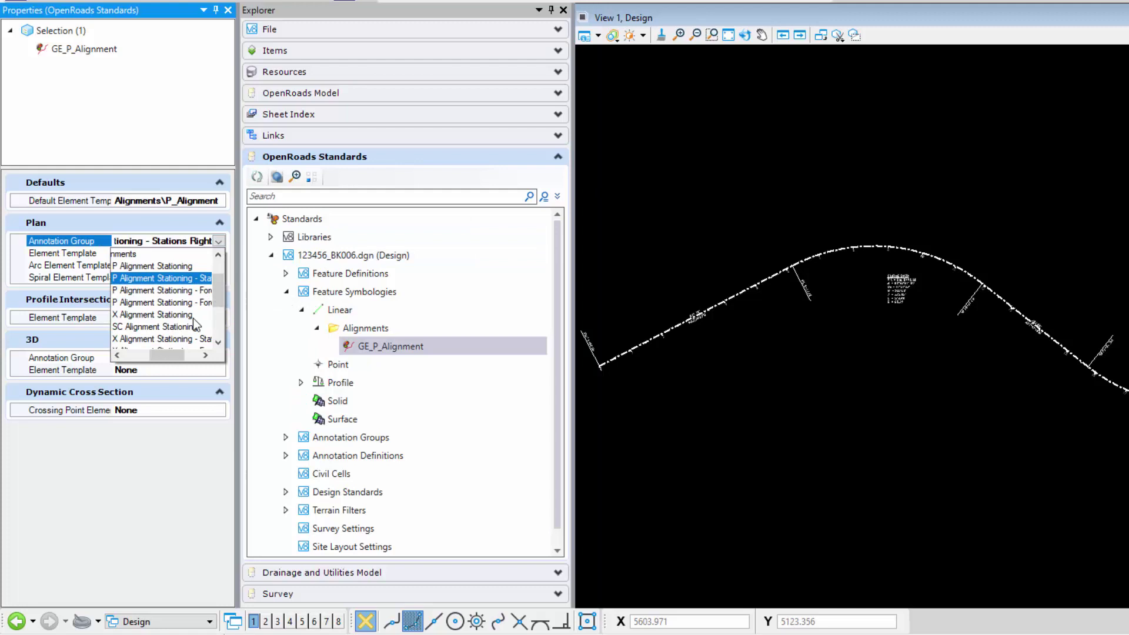
drag(179, 356, 195, 356)
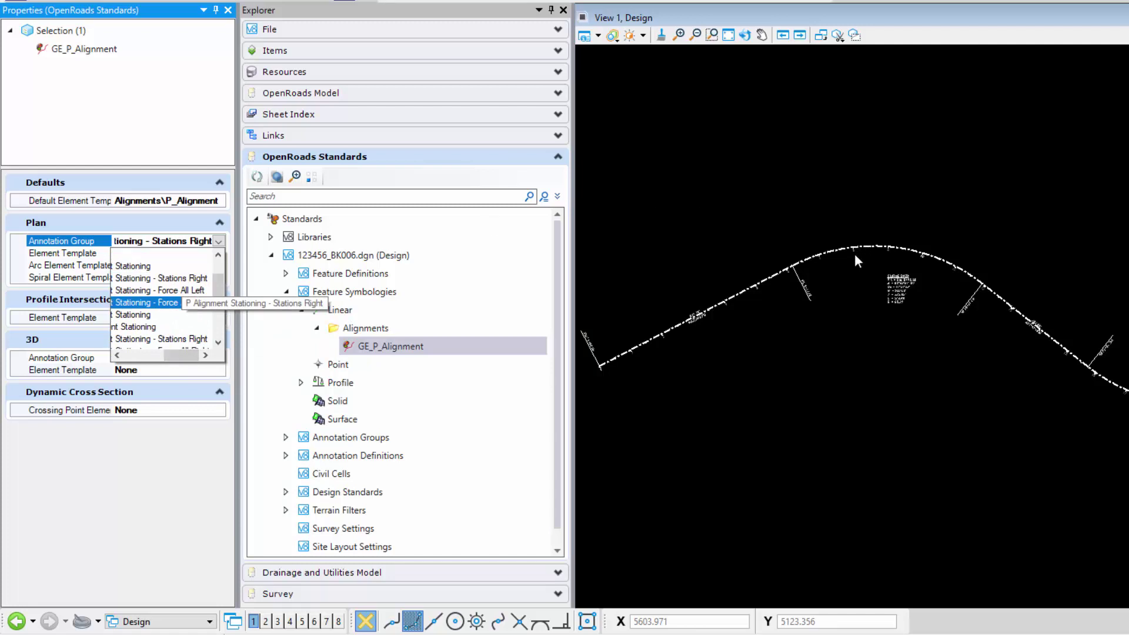
click(1016, 347)
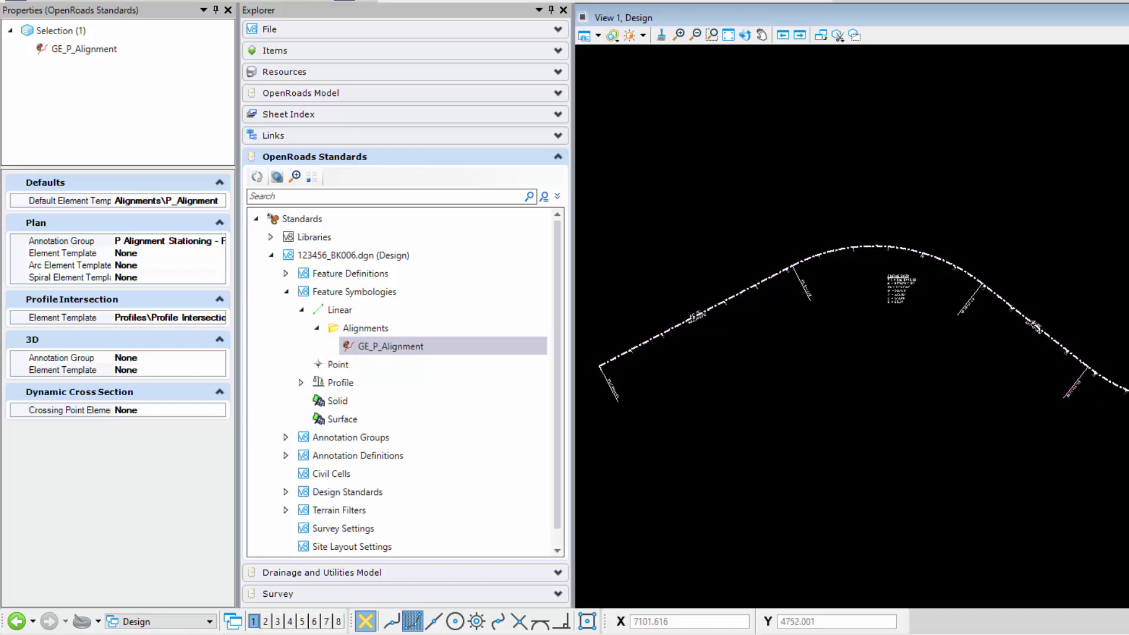
scroll(1113, 379, up, 2)
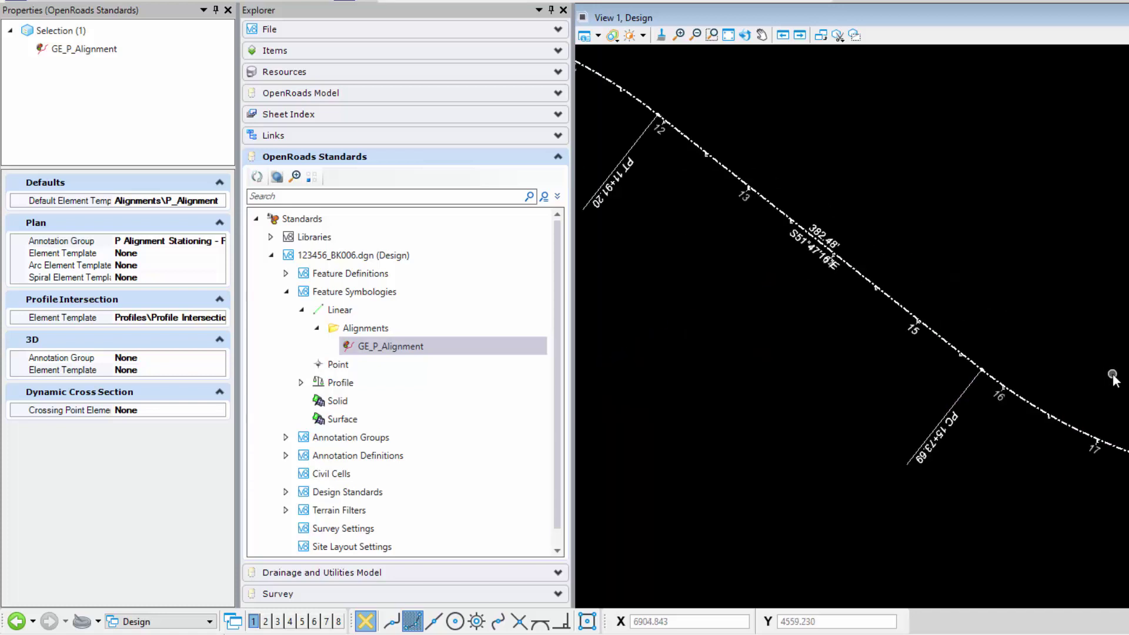
scroll(1114, 379, down, 3)
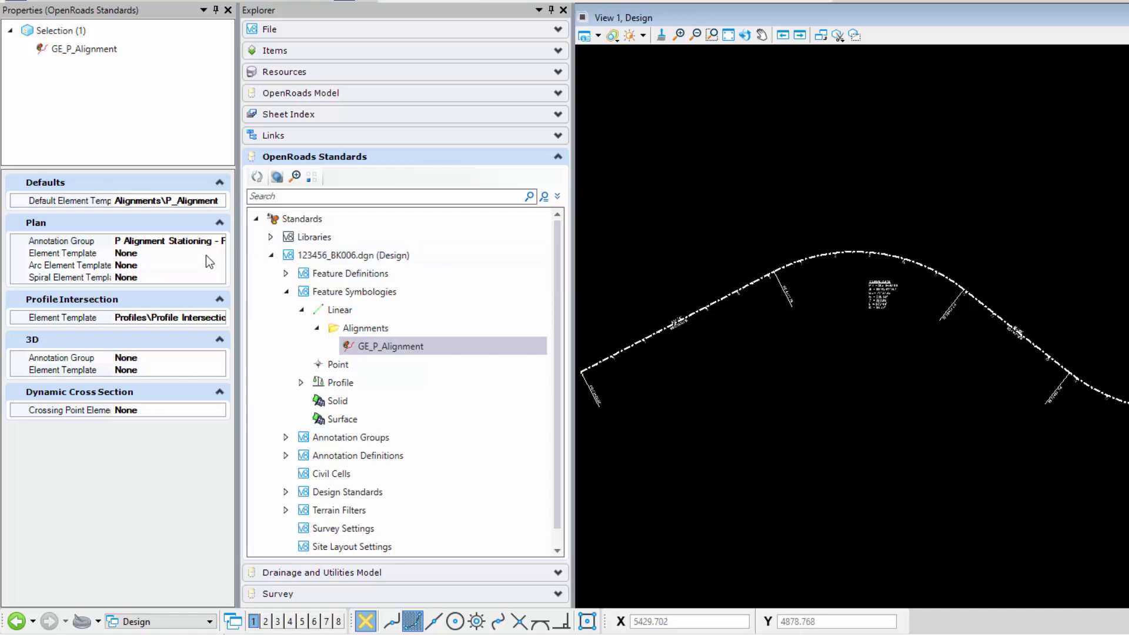
Step: Pick P Alignment Stationing - Force All Left from the Plan Annotation Group list
click(186, 243)
click(219, 242)
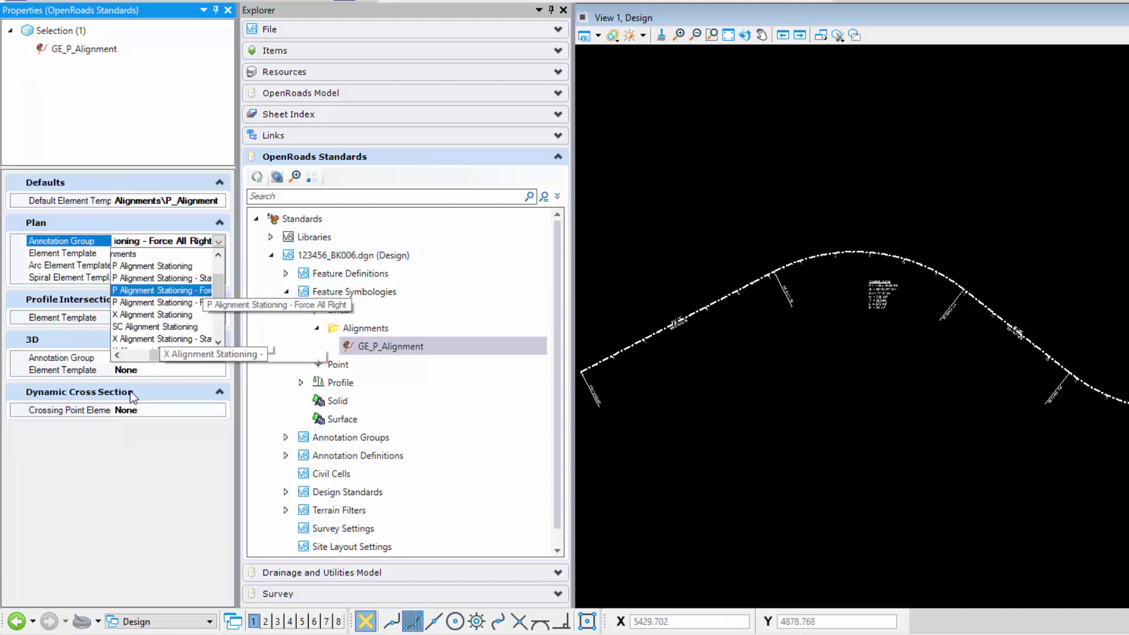
drag(153, 356, 188, 357)
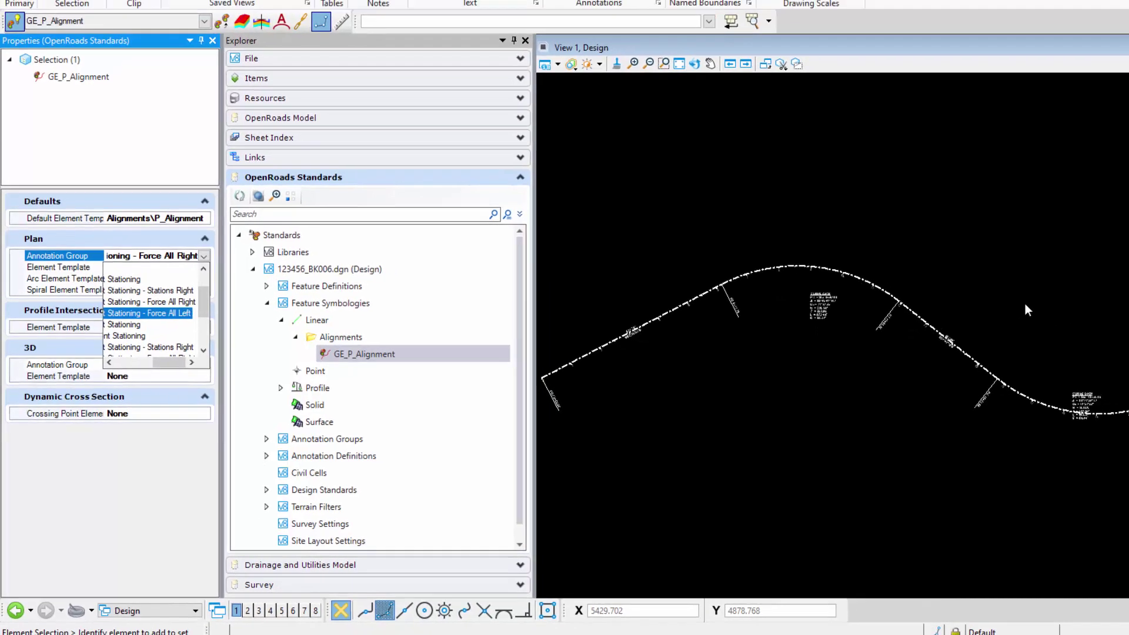
click(1098, 291)
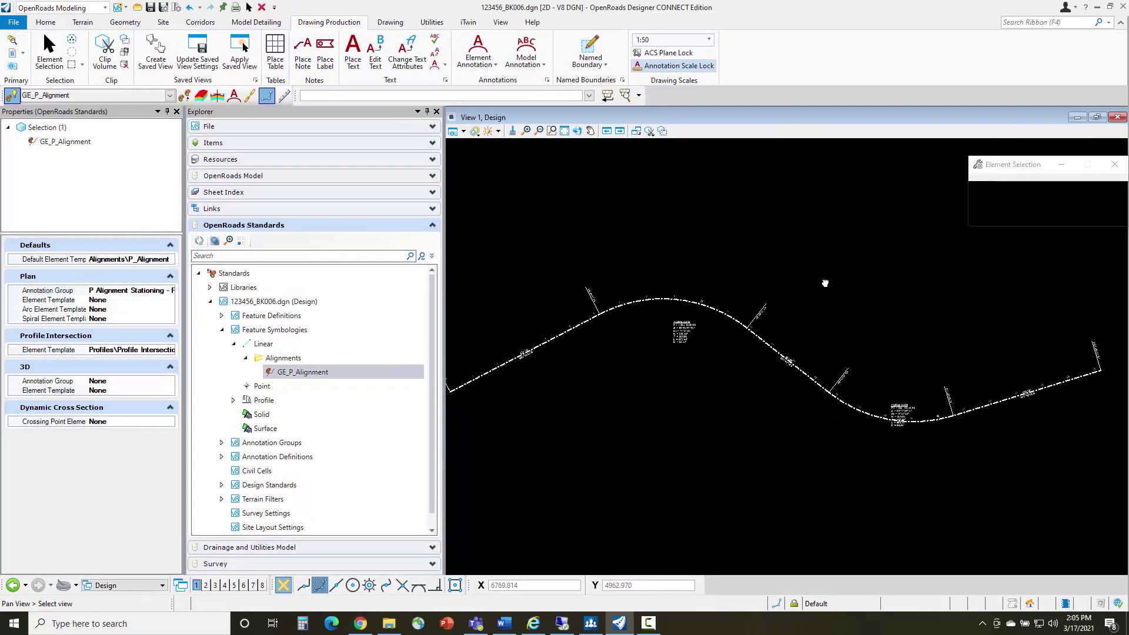
middle_drag(805, 284, 825, 283)
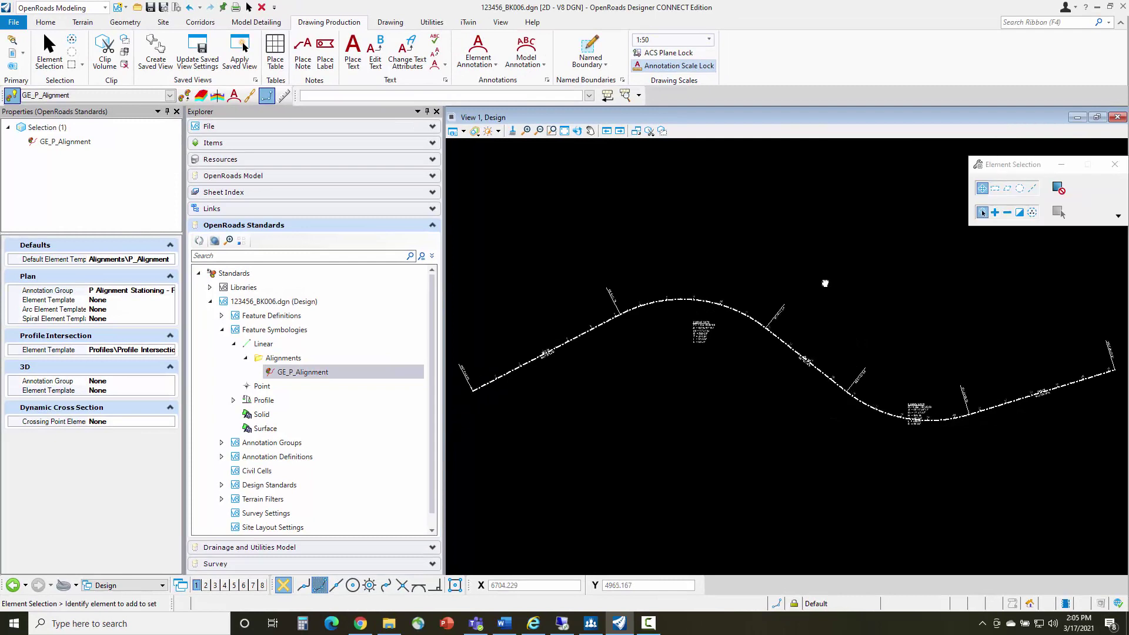